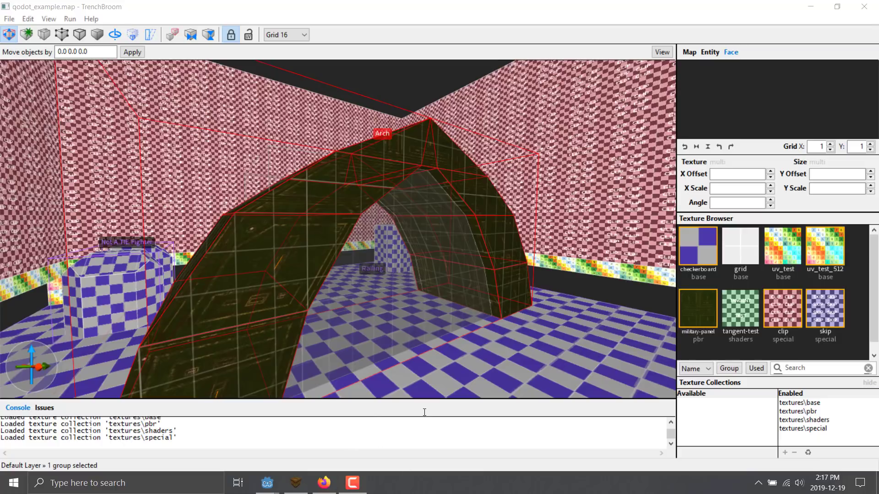
Examine the Arch group and its surroundings in the 3D map view from several angles
scroll(380, 272, "up", 6)
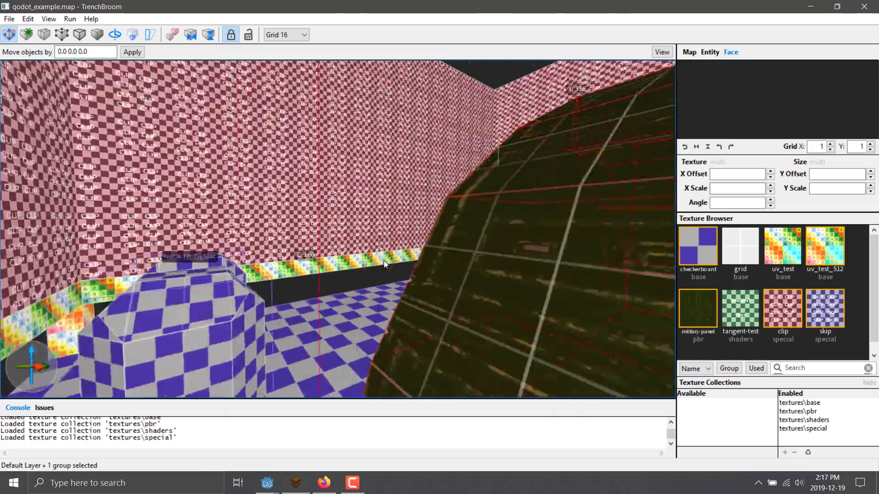
right_click_drag(383, 264, 514, 241)
scroll(541, 235, "up", 5)
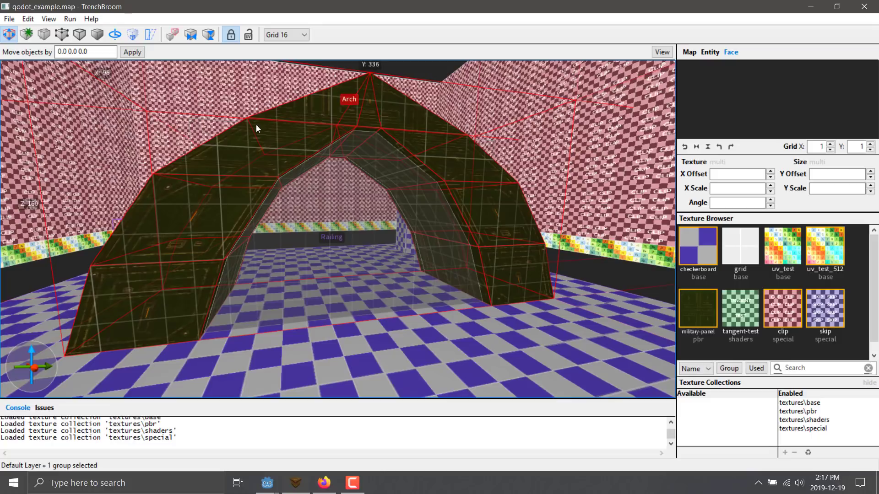
Switch to Godot and inspect the imported level with the CollisionShape under Static Collision selected
mouse_move(270, 483)
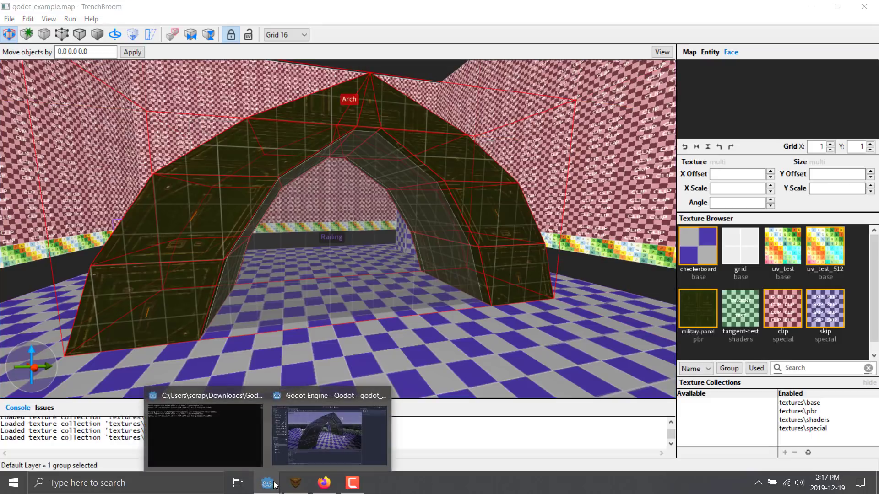
left_click(309, 451)
right_click_drag(503, 262, 319, 163)
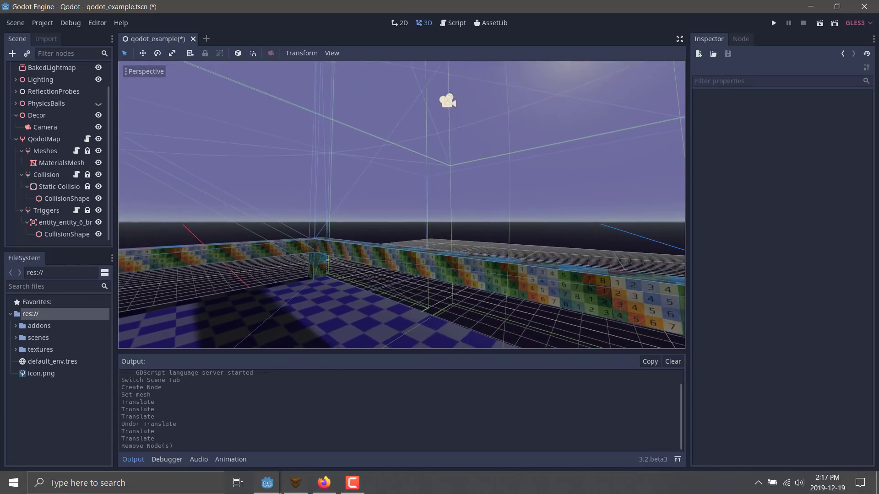
left_click(319, 161)
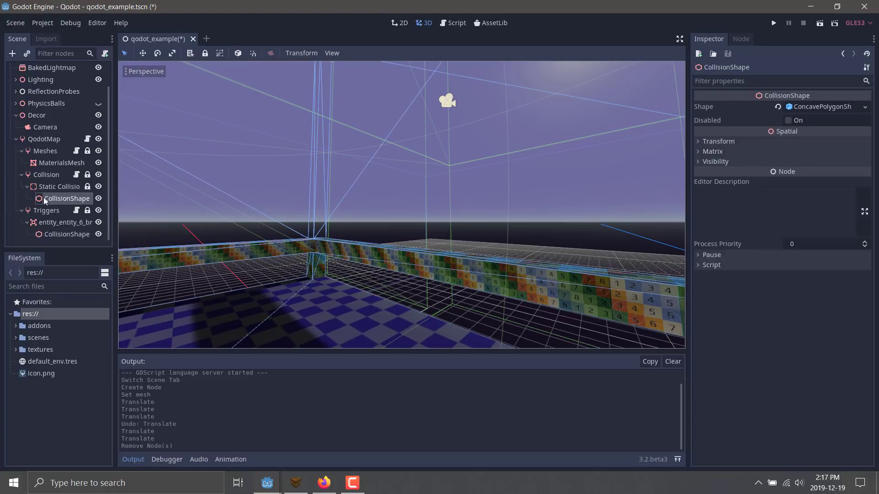
right_click_drag(169, 206, 173, 199)
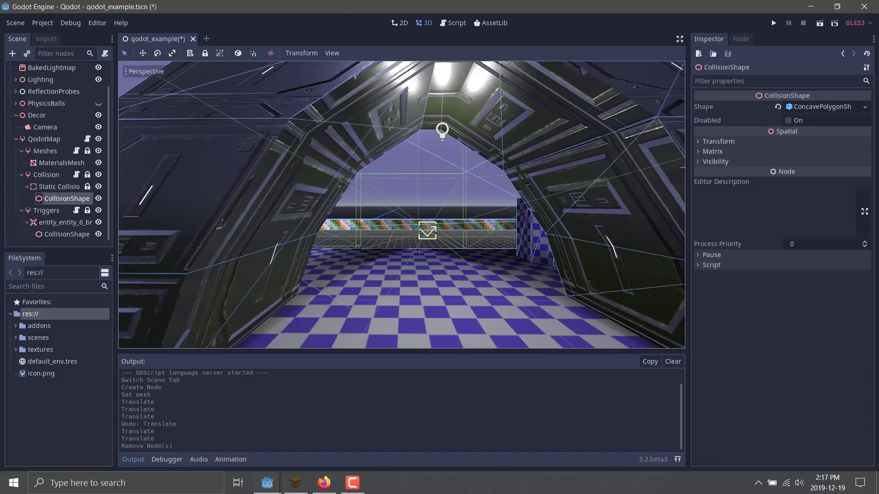
Switch to the Qodot GitHub page in the browser and open the repository's extras folder
left_click(322, 484)
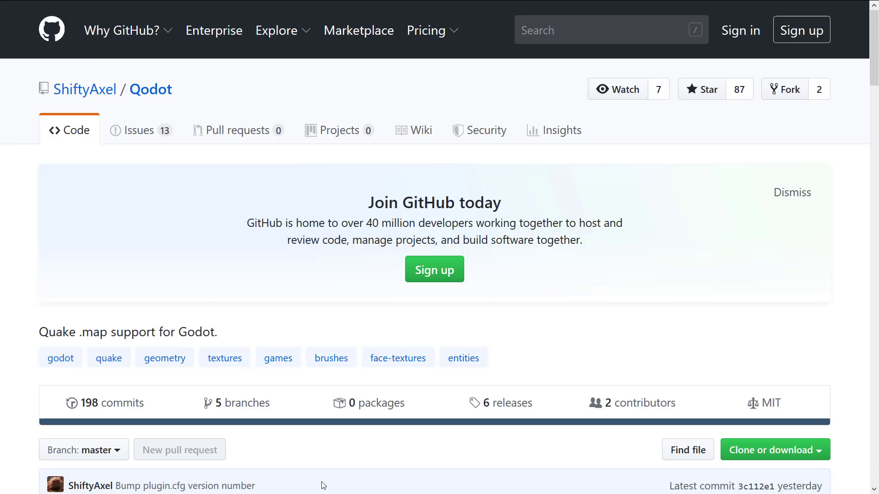
key("alt+Tab+Tab")
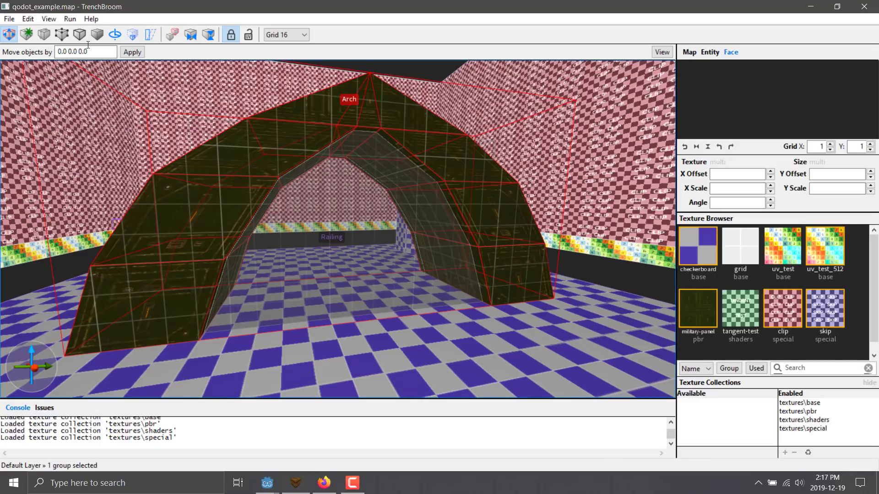
key("alt+Tab")
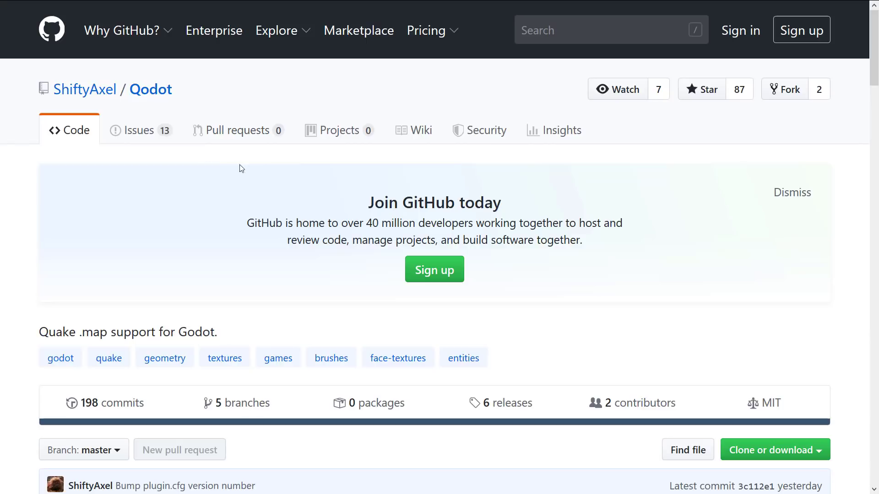
scroll(268, 133, "down", 4)
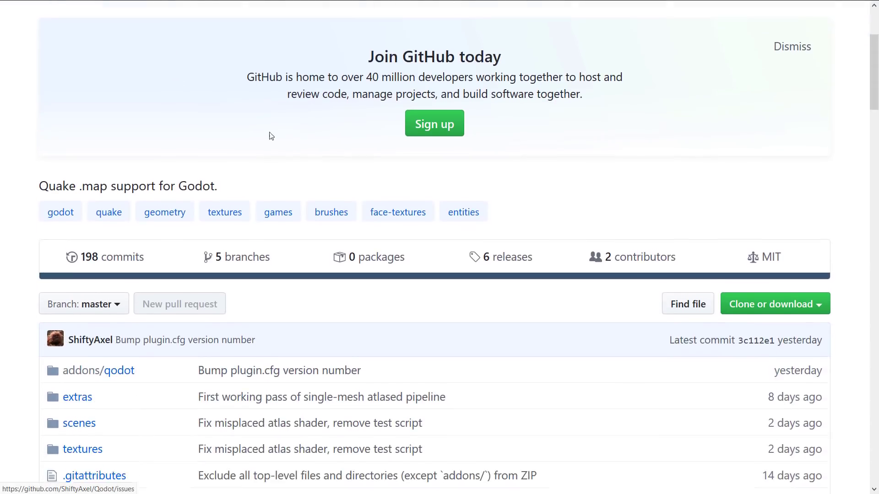
scroll(541, 262, "down", 2)
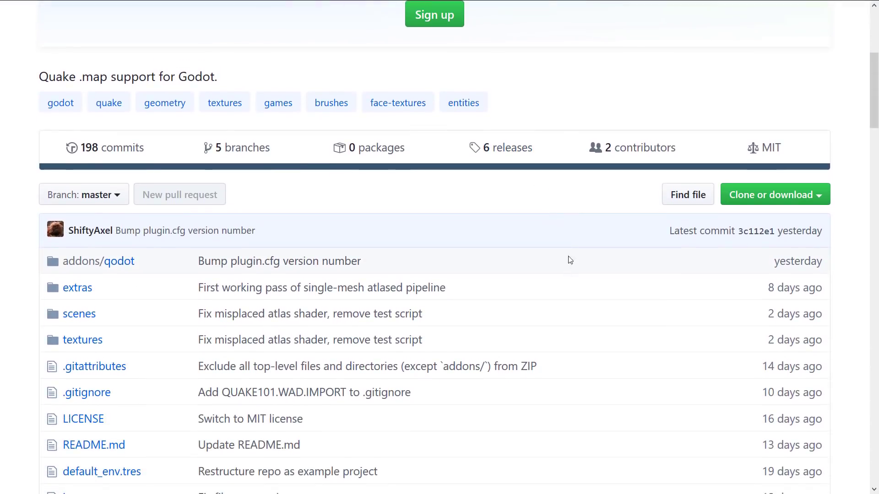
scroll(340, 254, "down", 2)
left_click(76, 202)
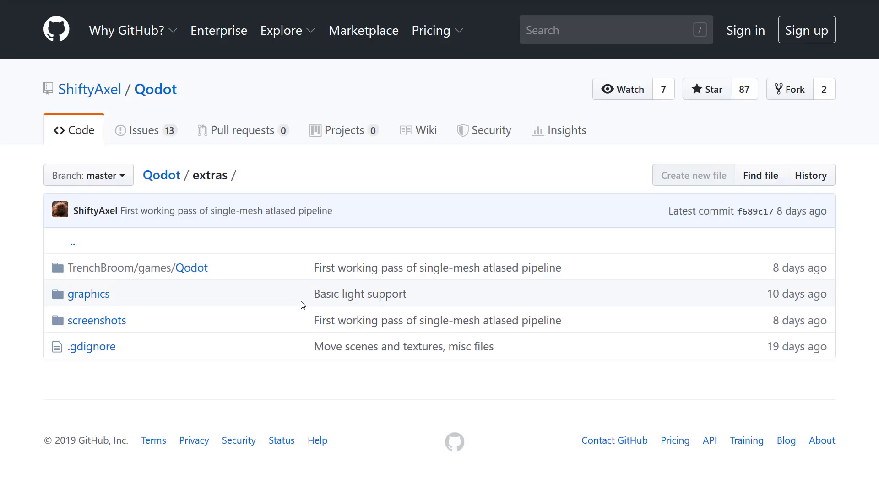
Switch to TrenchBroom and show the Qodot game path in the preferences
key("alt+Tab")
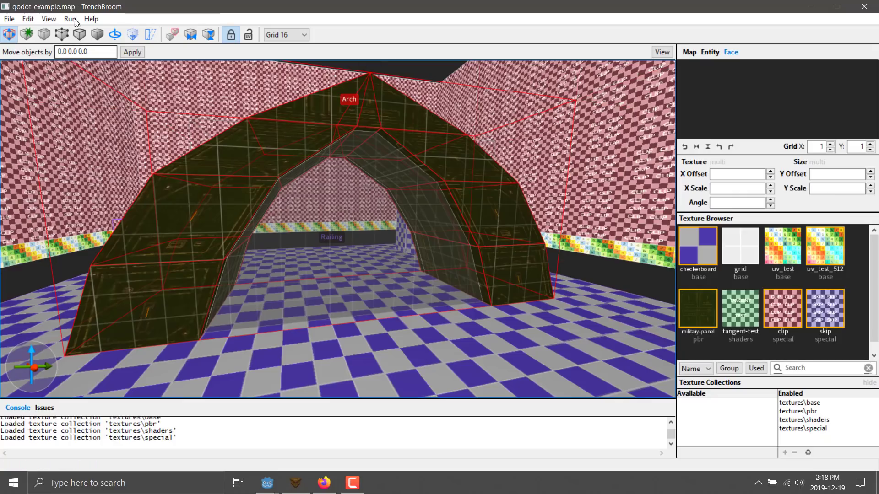
left_click(51, 19)
left_click(83, 190)
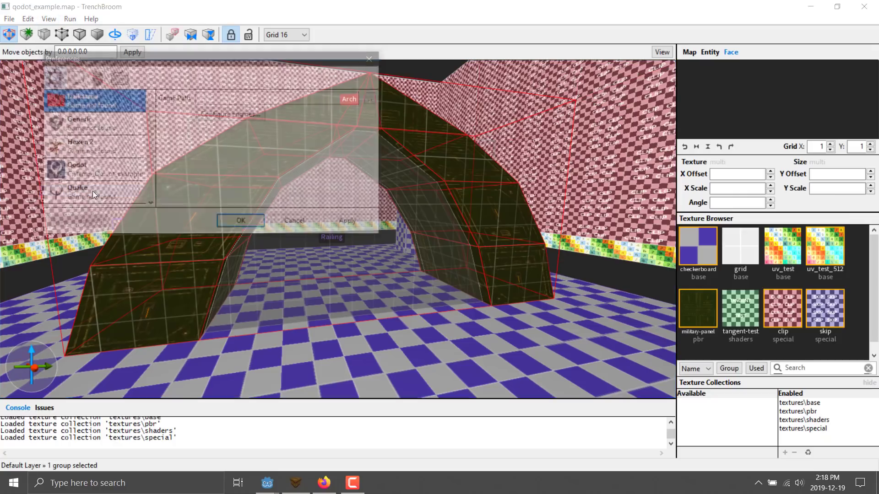
left_click(83, 166)
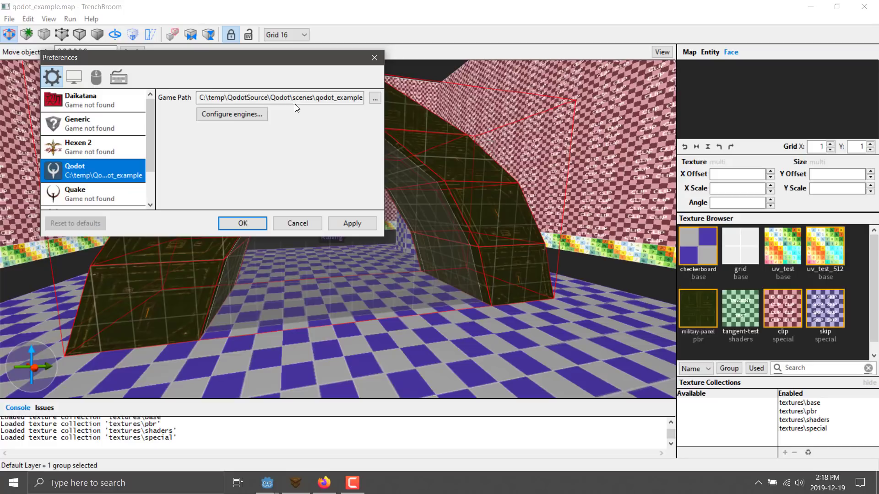
Switch to Godot, select the QodotMap node, and view the Qodot add-on's details in the asset library
key("alt+Tab")
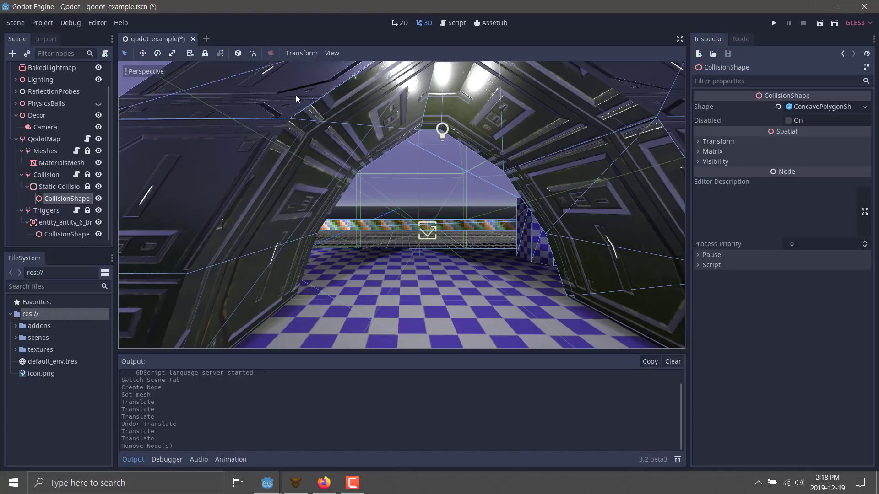
left_click(45, 142)
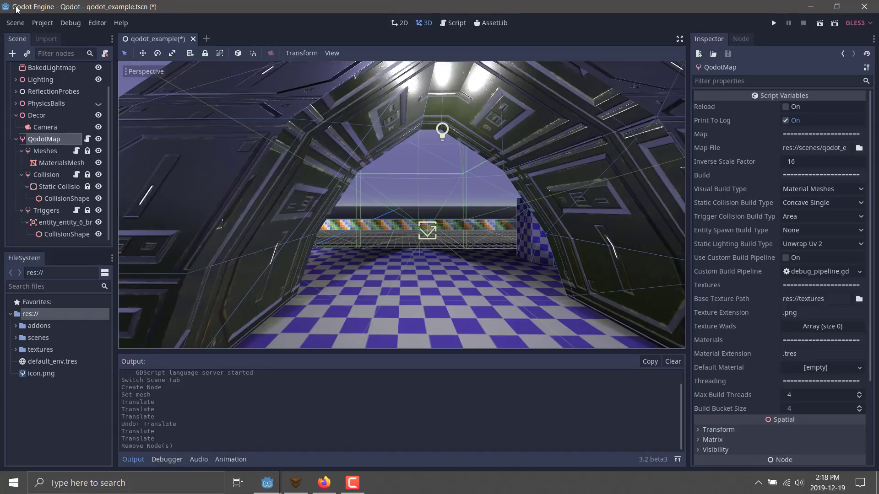
left_click(494, 26)
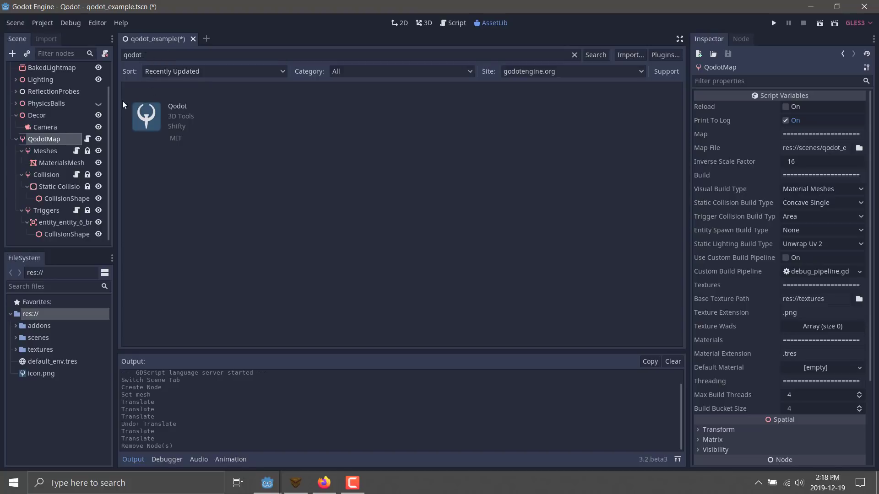
left_click(149, 118)
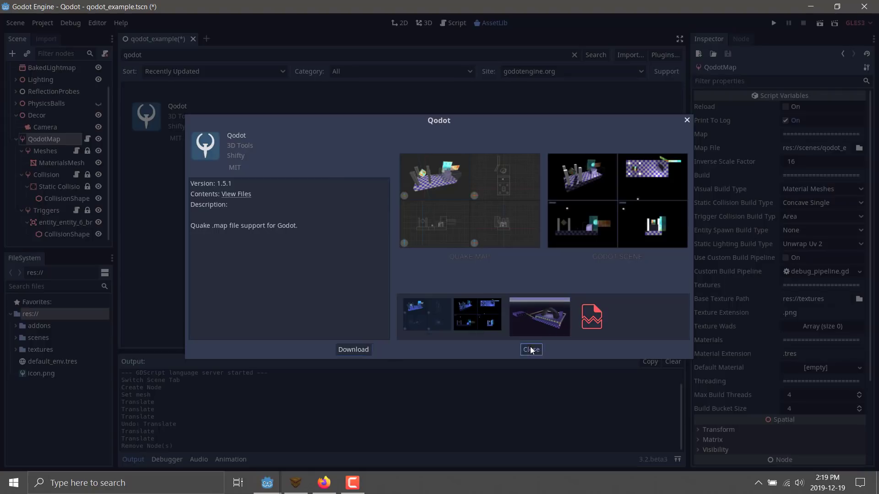
left_click(531, 350)
Check the Qodot entry among the installed plugins in the project settings
left_click(43, 25)
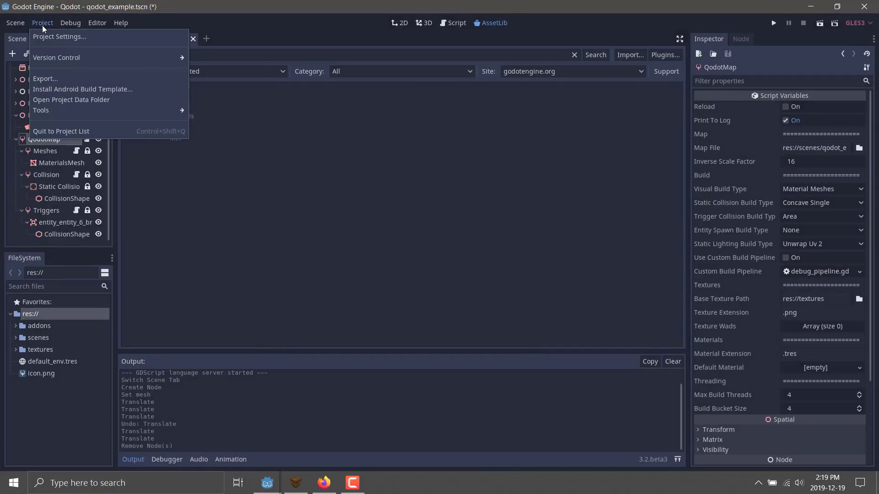
left_click(48, 37)
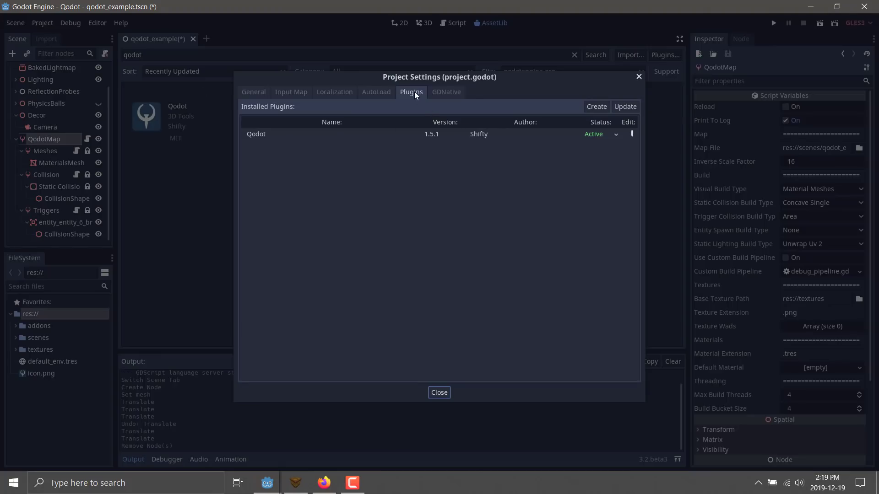
left_click(387, 94)
left_click(401, 95)
left_click(438, 394)
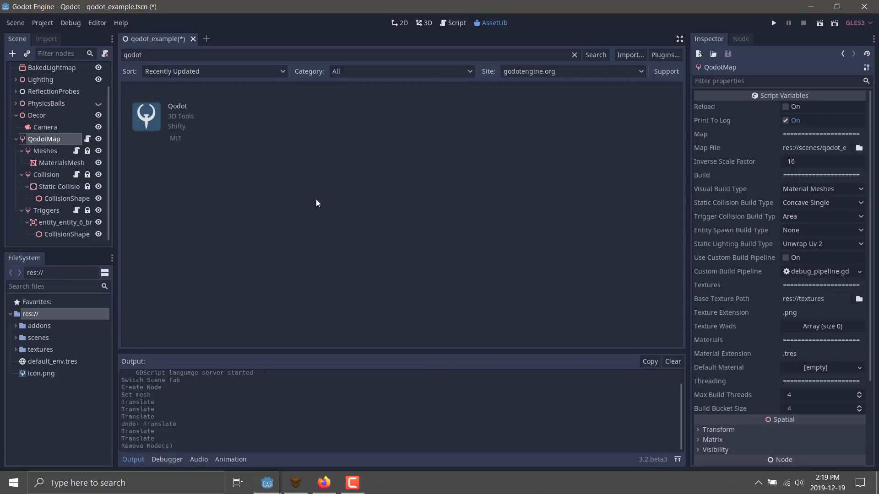
Dismiss the open preferences in TrenchBroom and switch back to Godot to view the arch in the 3D viewport
left_click(296, 482)
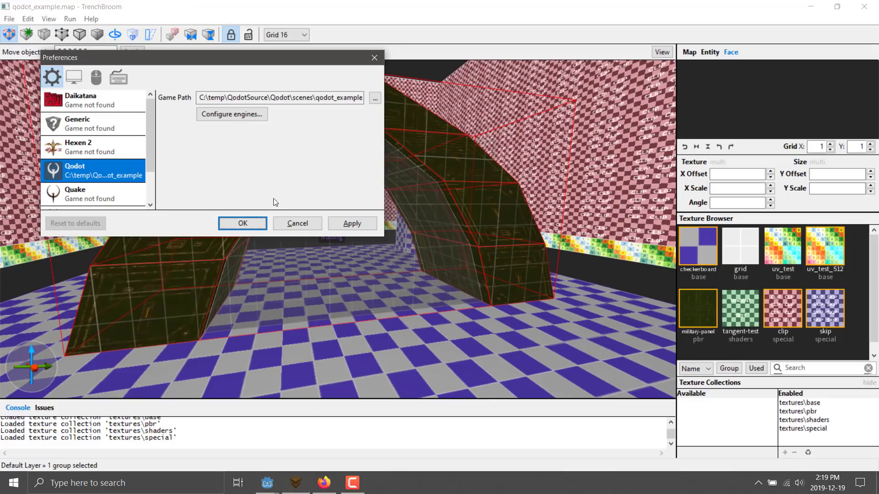
left_click(303, 226)
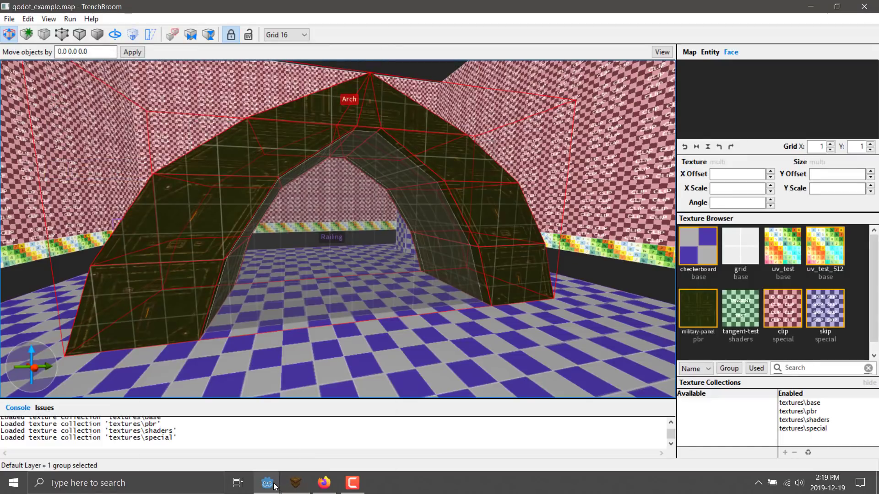
mouse_move(274, 485)
left_click(295, 459)
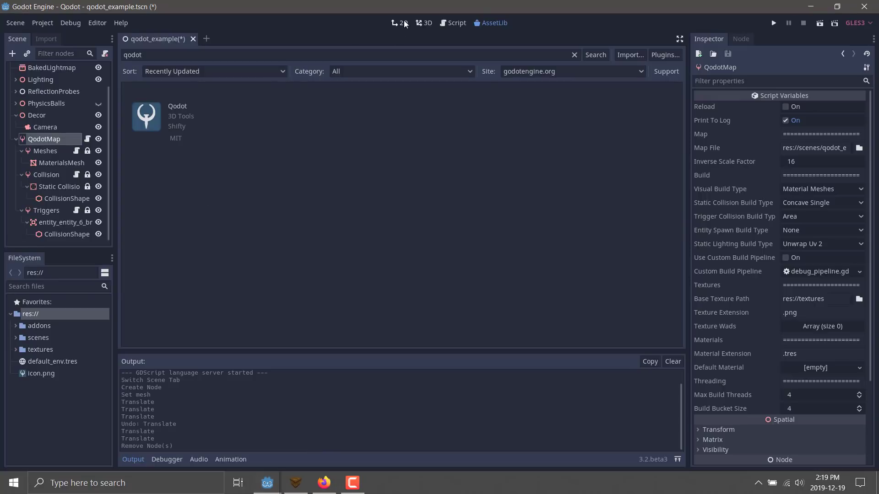
left_click(423, 23)
right_click_drag(479, 226, 479, 227)
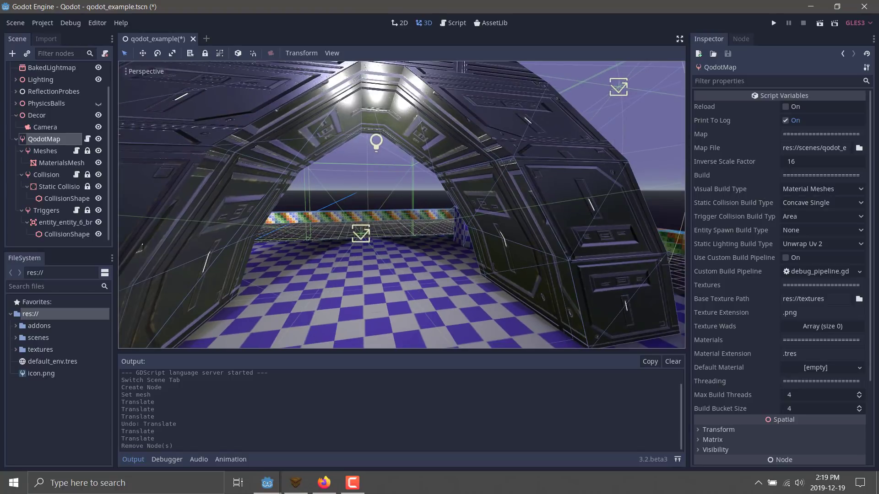
Switch to the browser and open the scenes/qodot_example folder of the Qodot repository on GitHub
key("alt+Tab")
key("alt+Tab")
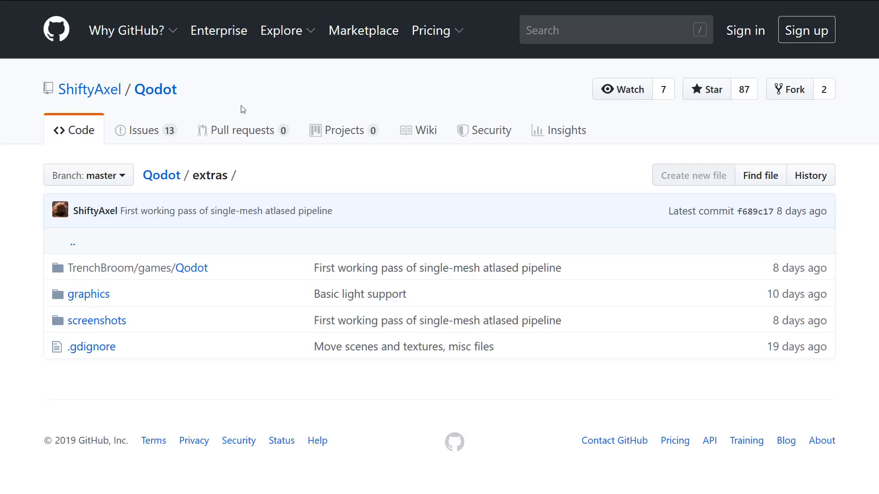
left_click(168, 176)
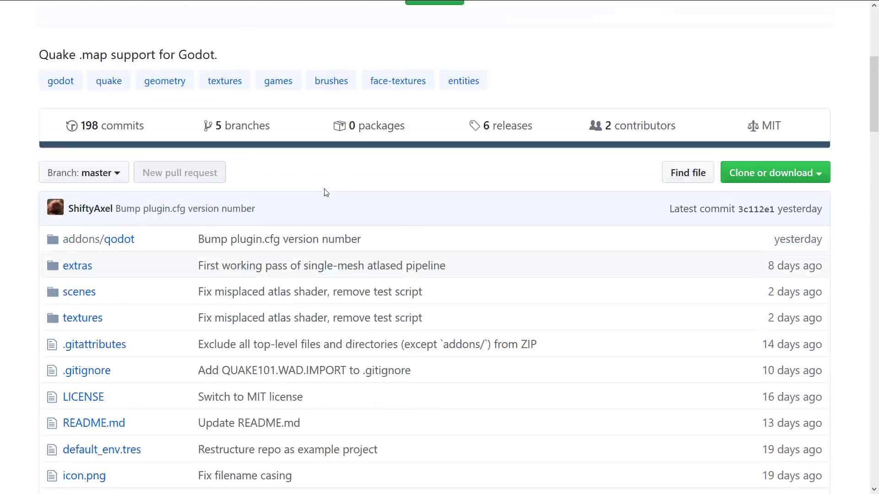
scroll(327, 192, "up", 5)
scroll(760, 343, "down", 3)
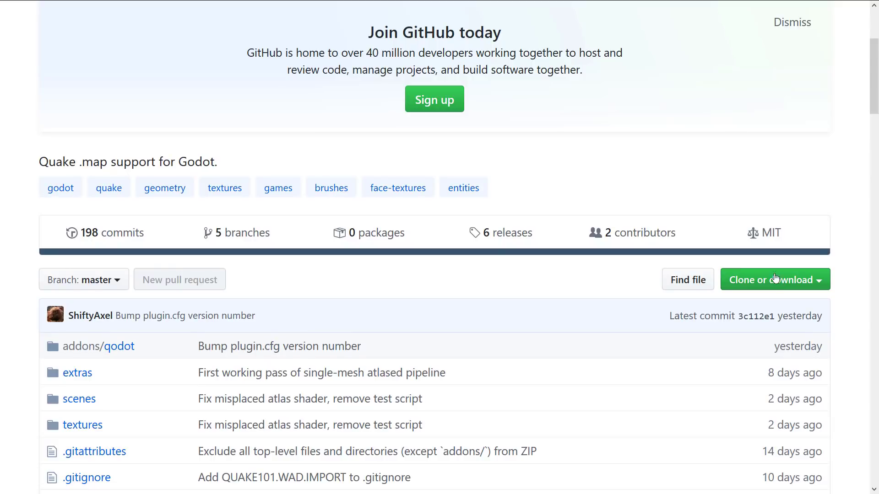
scroll(756, 270, "down", 3)
left_click(88, 232)
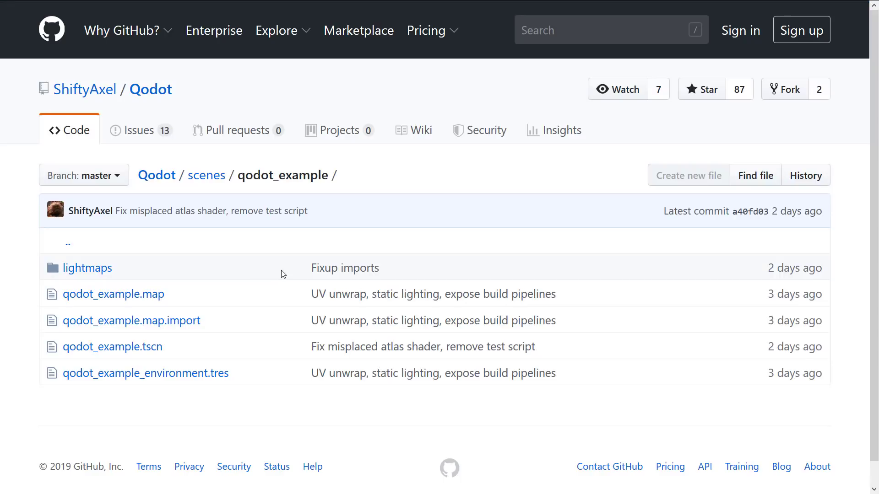
scroll(282, 274, "down", 1)
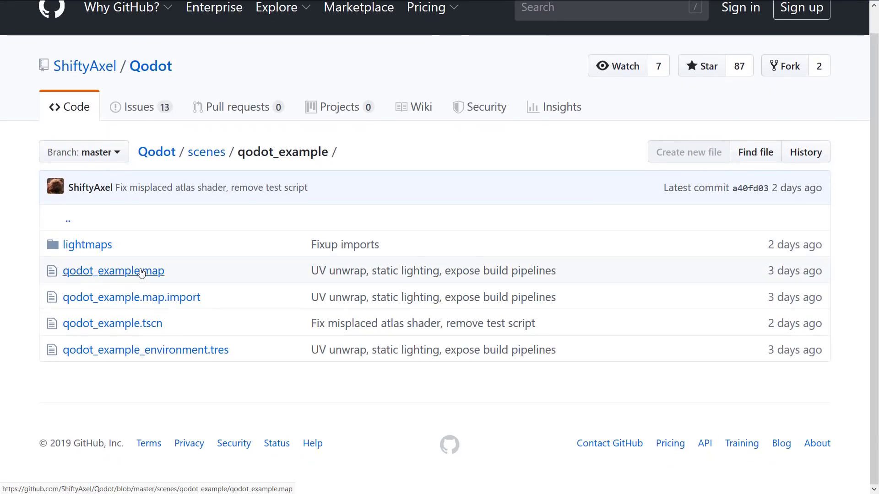
Switch to Godot to examine the arch and its interior in the 3D viewport, and return to the GitHub page
key("alt+Tab")
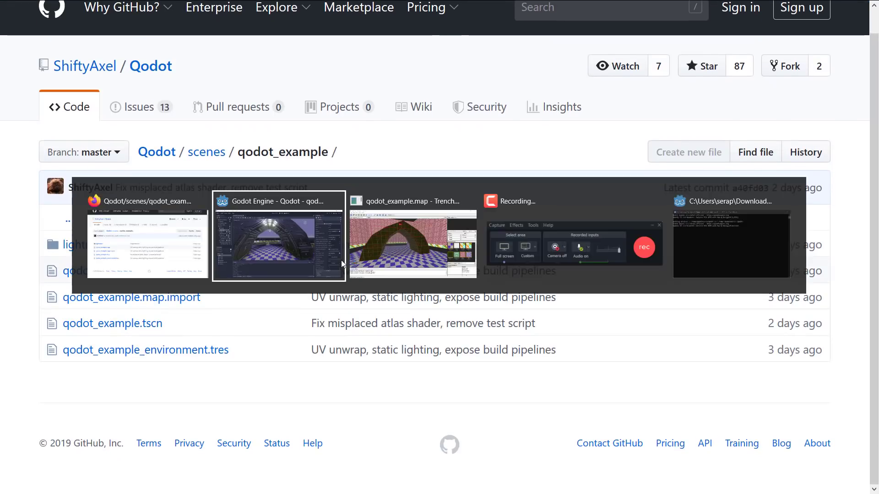
right_click_drag(342, 264, 366, 244)
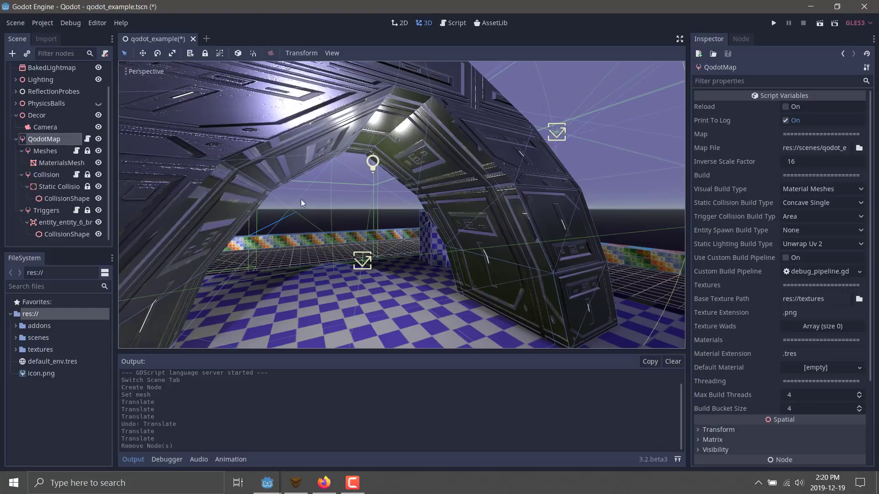
right_click_drag(313, 204, 293, 201)
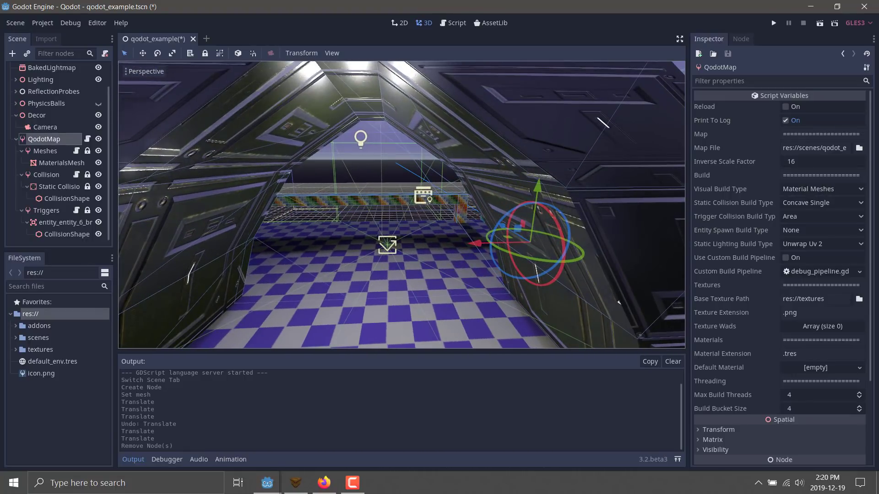
key("alt+Tab")
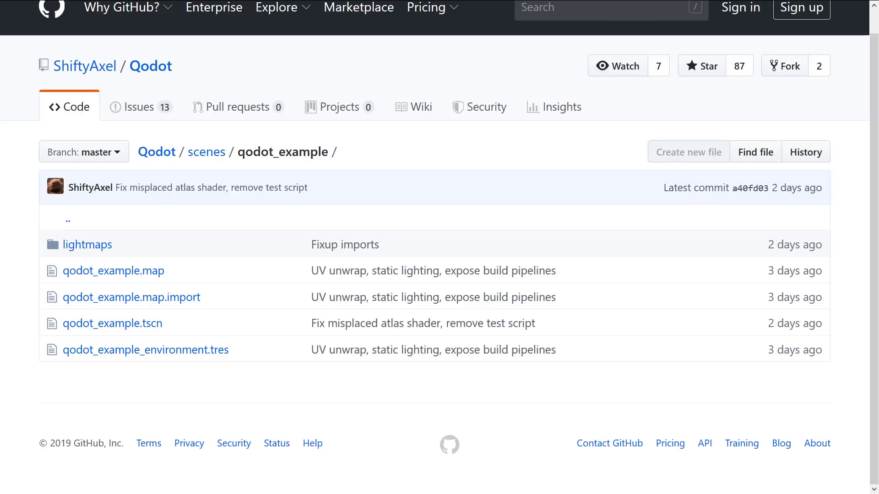
Return to the main page of the Qodot repository and look over its files and folders
scroll(524, 229, "up", 1)
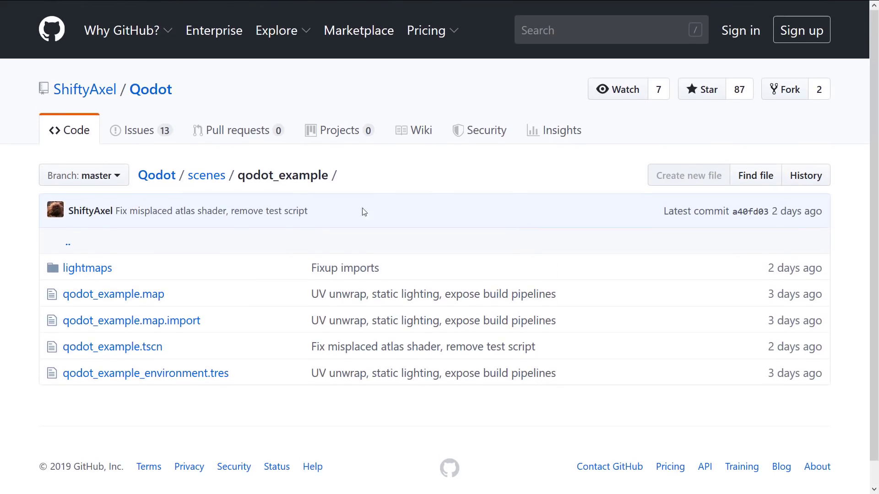
scroll(648, 208, "down", 1)
left_click(149, 71)
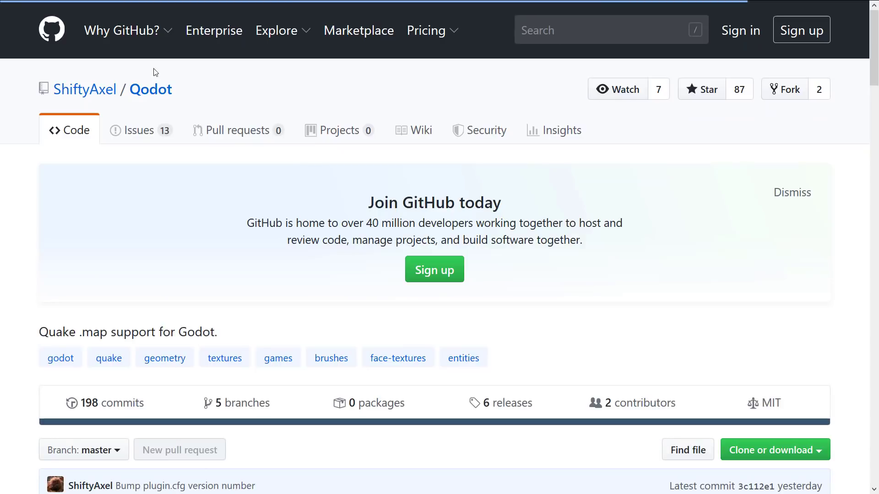
scroll(351, 210, "down", 3)
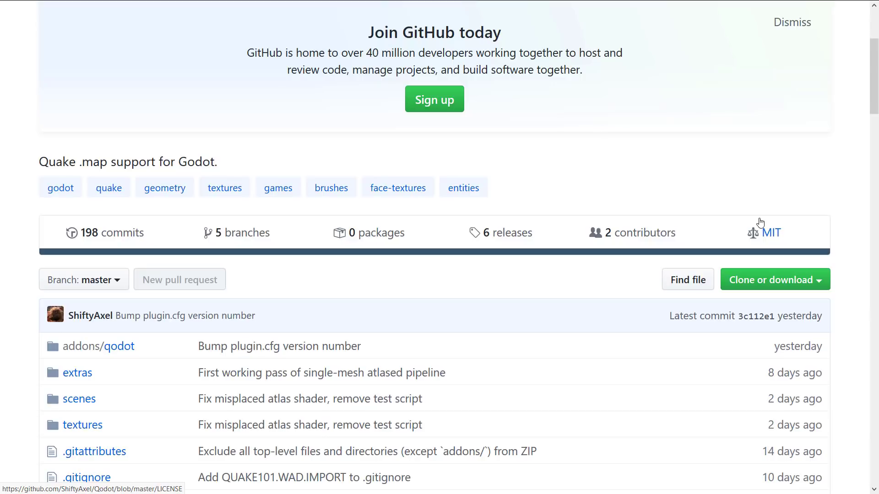
scroll(760, 222, "down", 11)
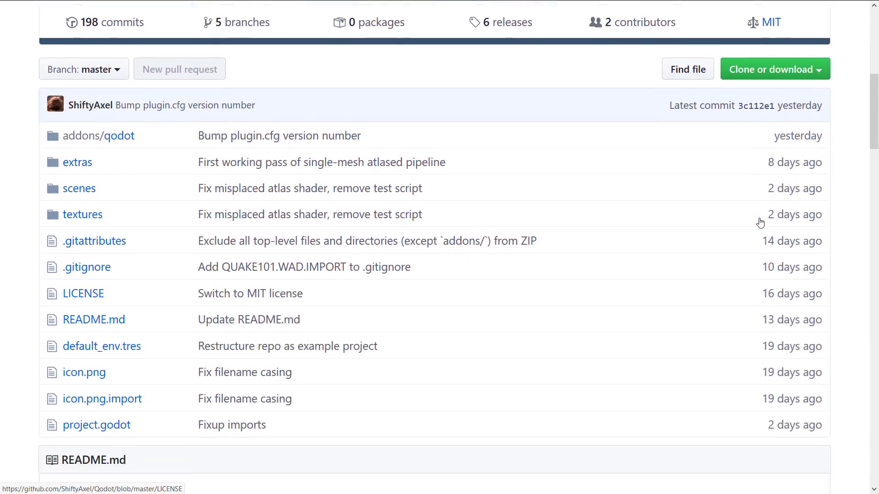
scroll(760, 222, "down", 4)
scroll(759, 222, "up", 14)
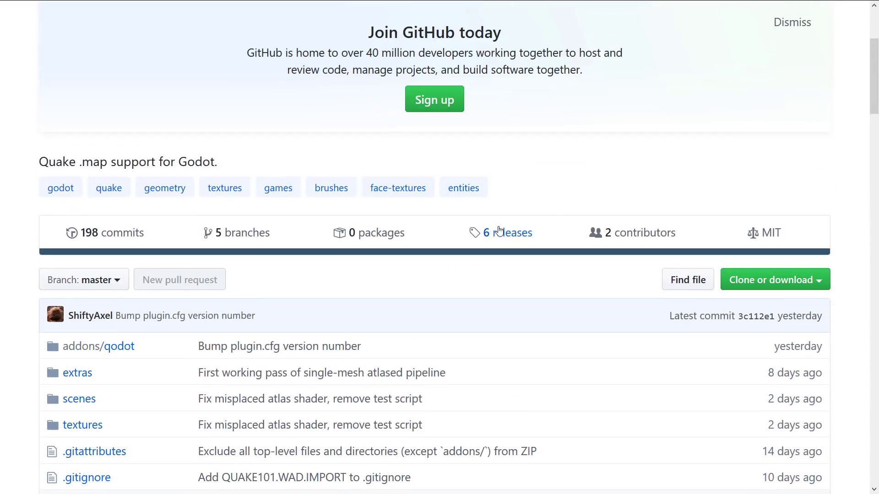
Open the repository's releases and skim the release notes from Qodot 1.5.0 back to Qodot 1.1.0
left_click(499, 231)
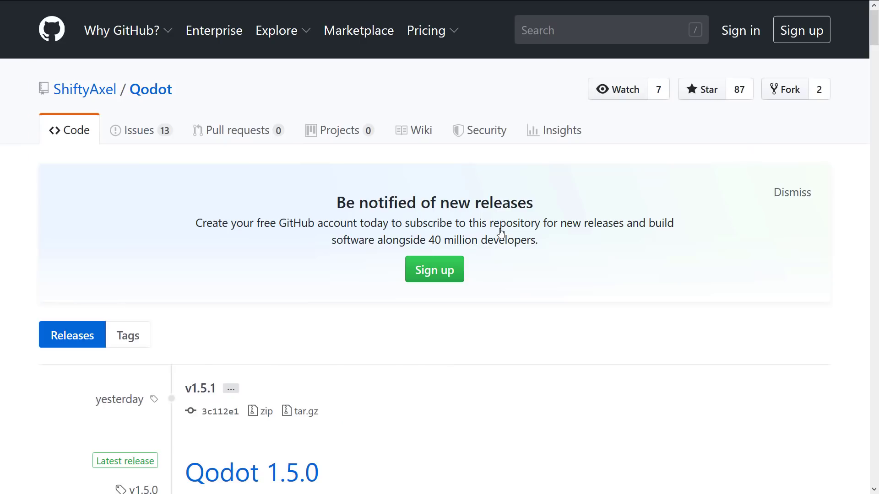
scroll(500, 229, "down", 5)
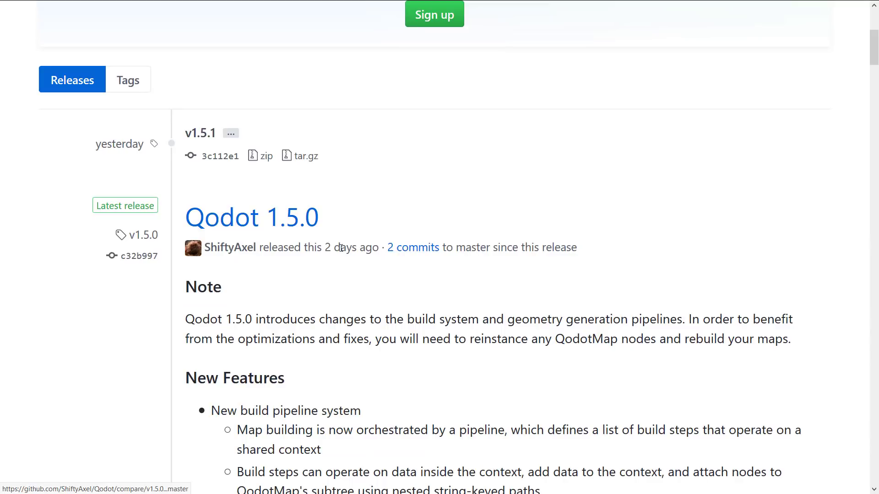
scroll(341, 248, "down", 8)
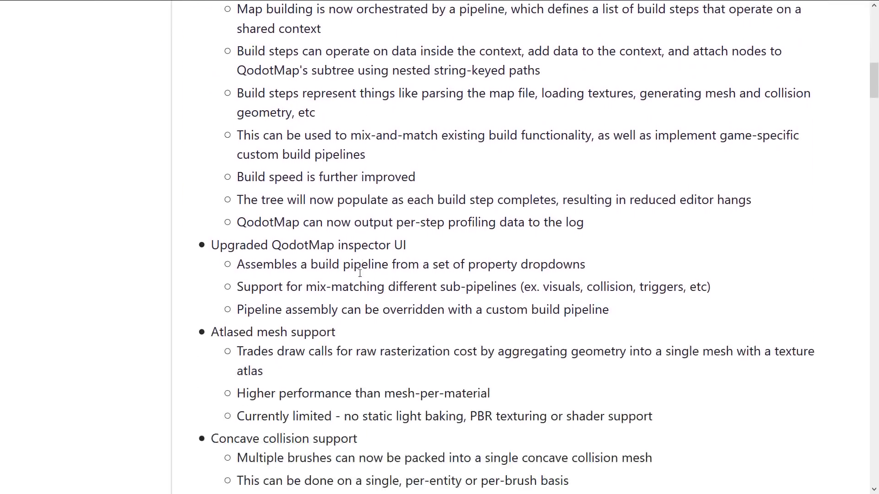
scroll(360, 273, "down", 18)
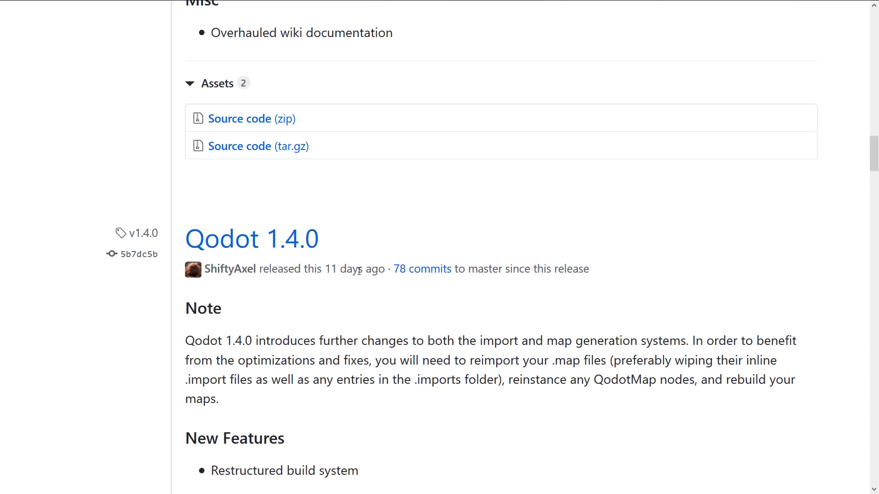
scroll(277, 249, "down", 20)
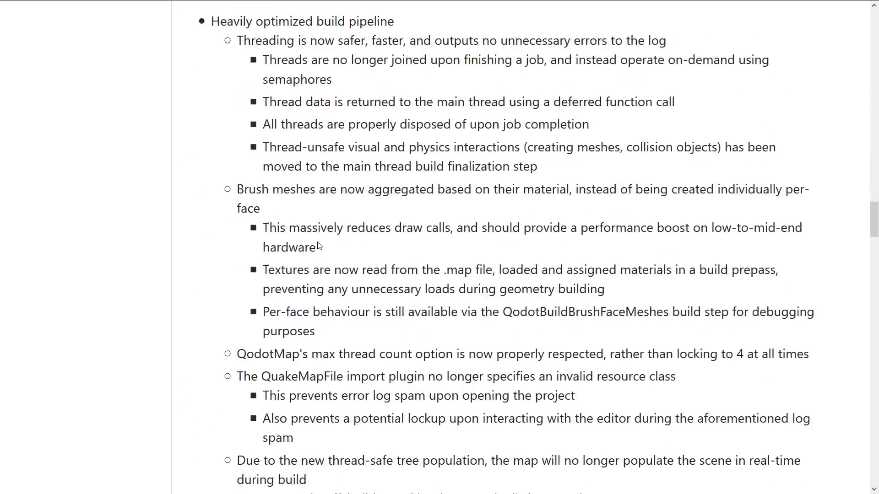
scroll(318, 243, "down", 20)
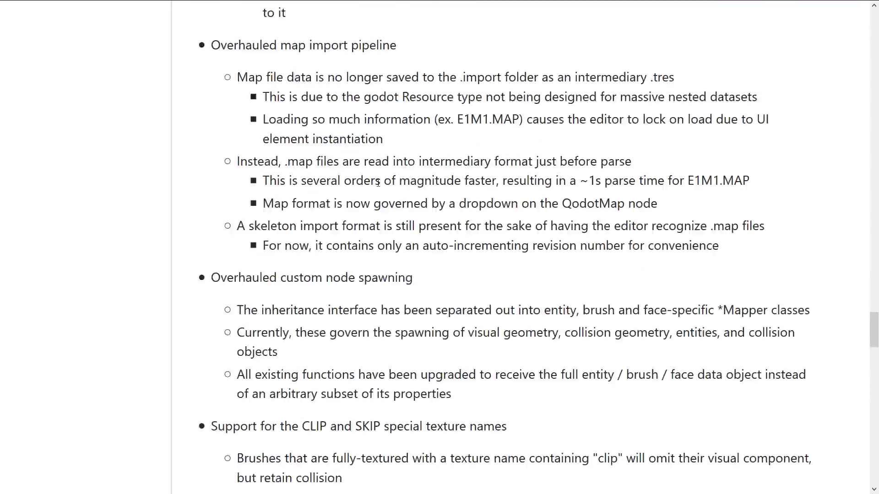
scroll(378, 187, "down", 5)
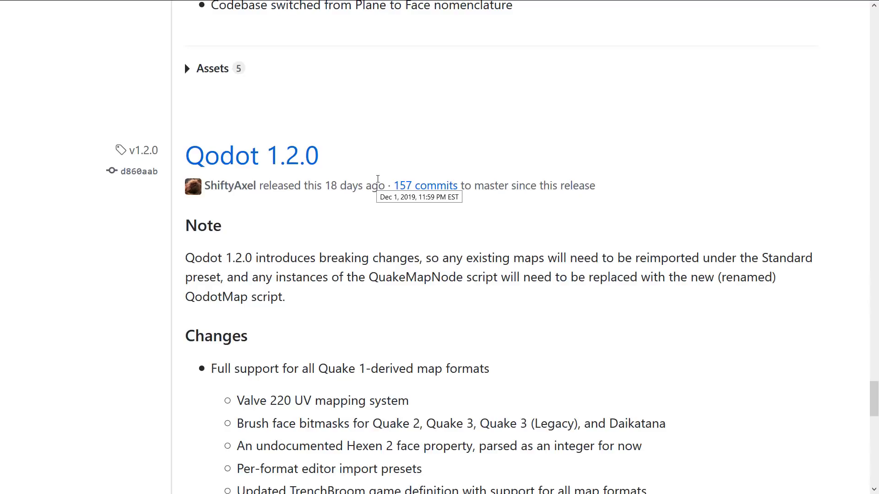
scroll(378, 179, "down", 12)
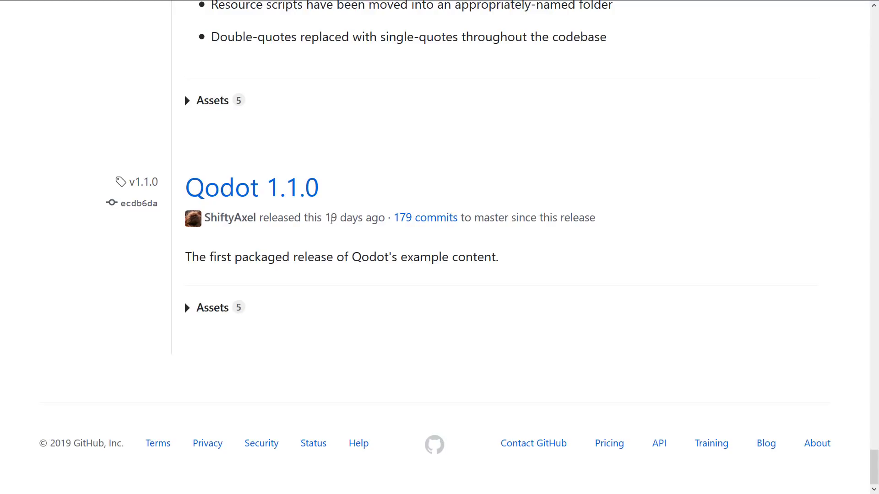
scroll(403, 213, "up", 15)
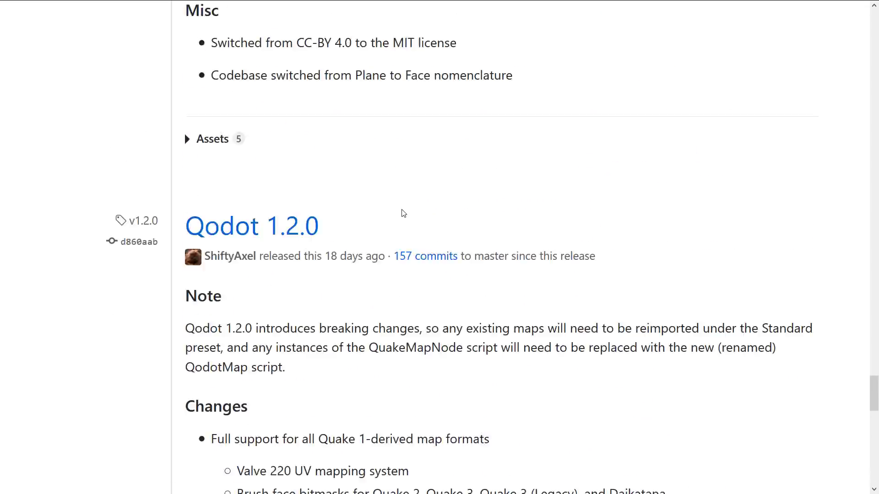
scroll(403, 213, "up", 20)
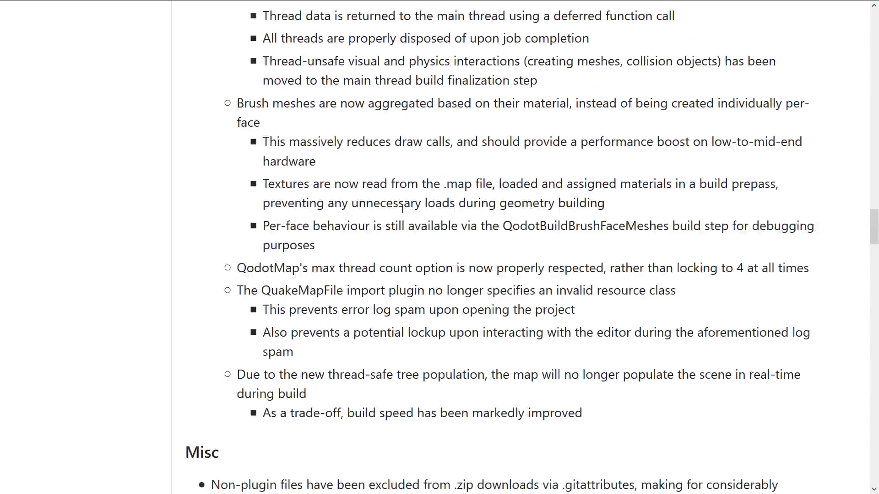
scroll(402, 210, "up", 20)
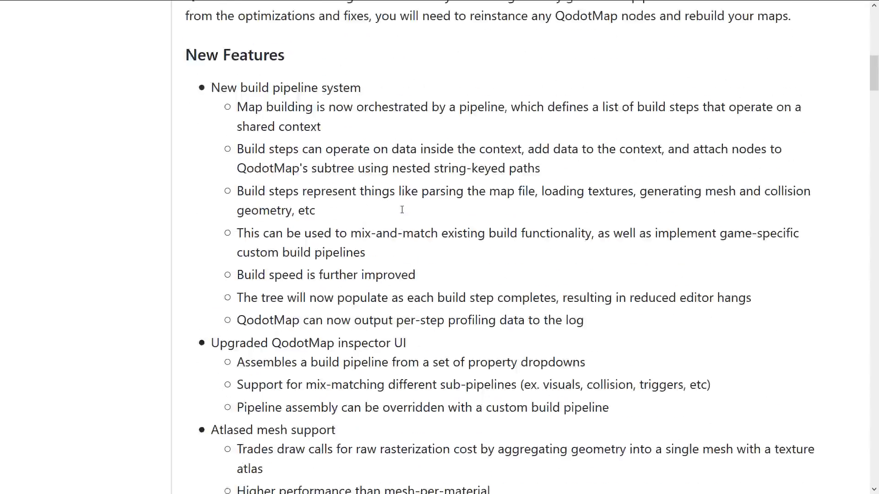
scroll(403, 214, "up", 2)
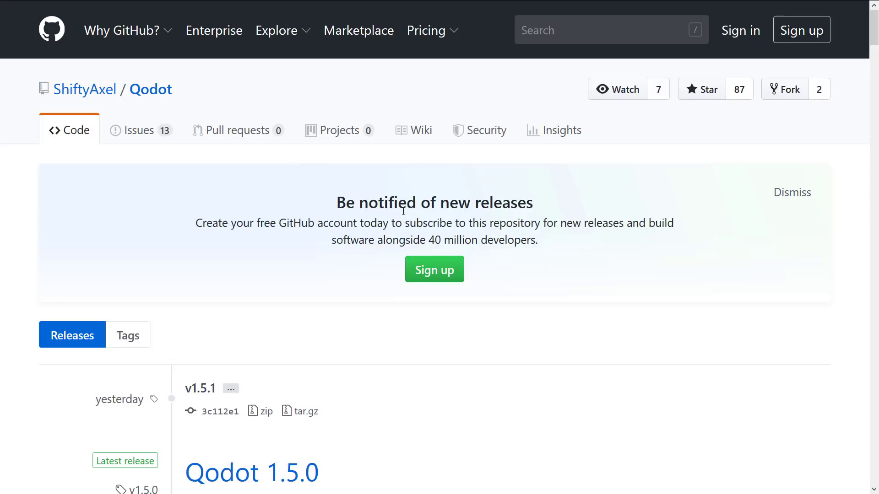
Open the Qodot wiki and look over the table of contents on its Home page
mouse_move(447, 1)
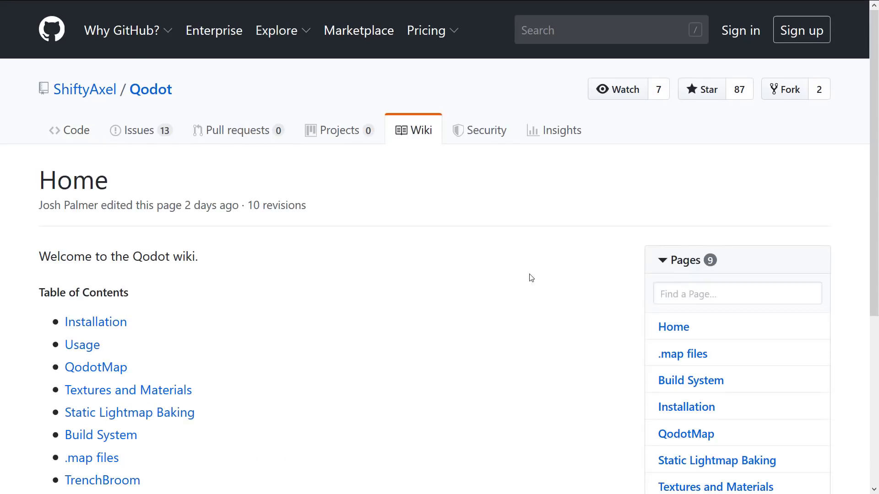
scroll(528, 274, "down", 2)
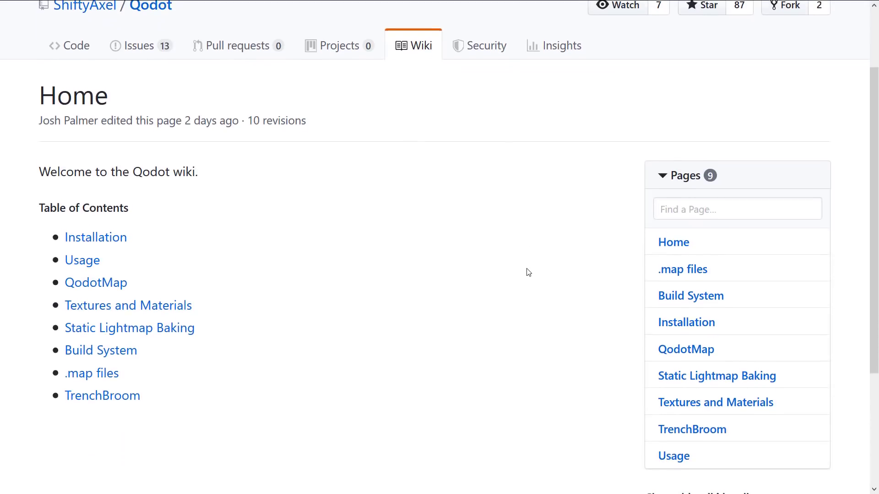
scroll(528, 273, "up", 2)
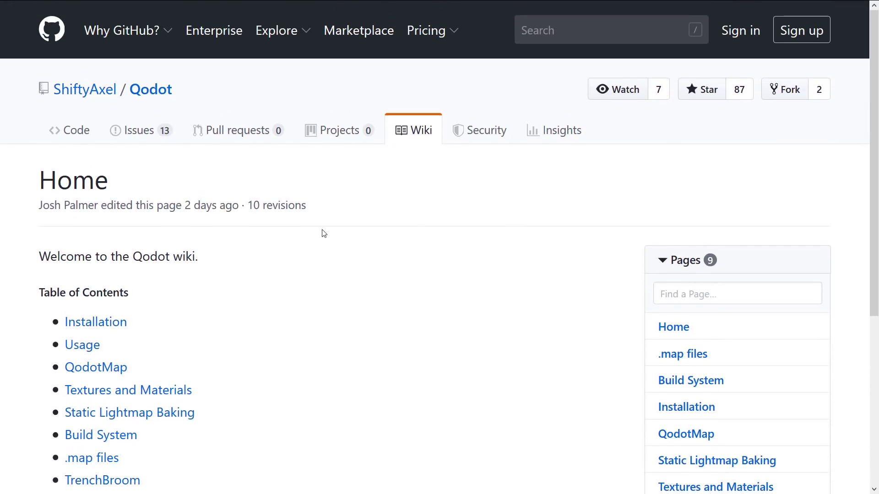
scroll(324, 234, "down", 2)
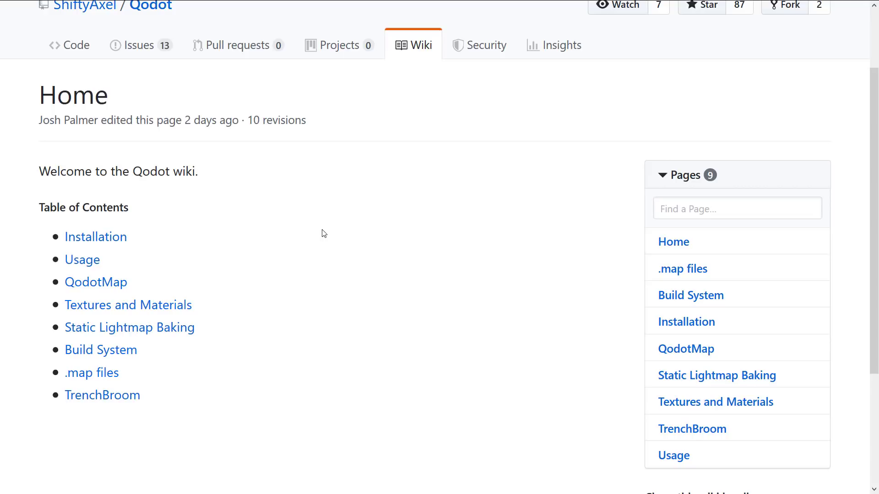
scroll(324, 234, "up", 2)
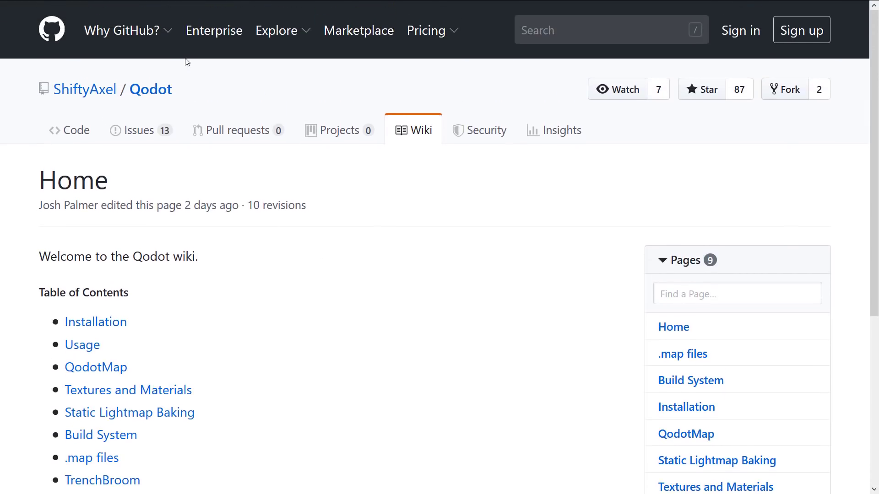
scroll(153, 212, "down", 4)
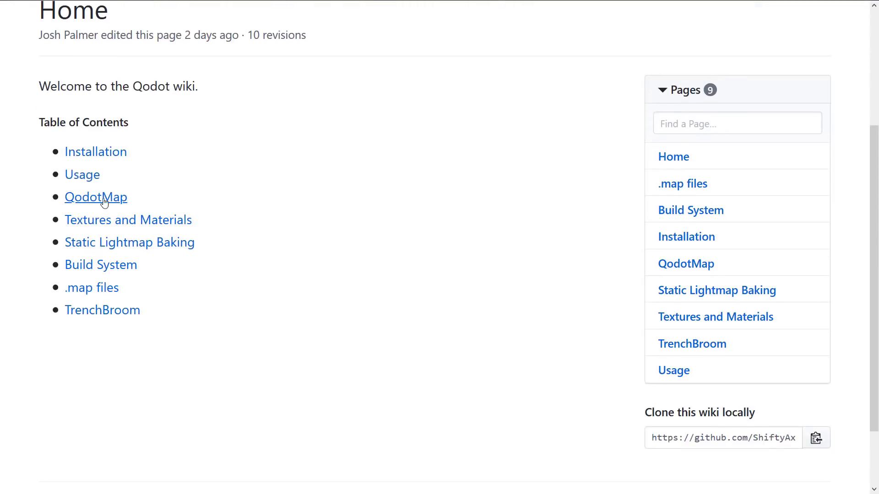
Open the QodotMap wiki page, skim its property and collision build type descriptions, and return to the wiki Home page
left_click(90, 200)
scroll(404, 228, "down", 5)
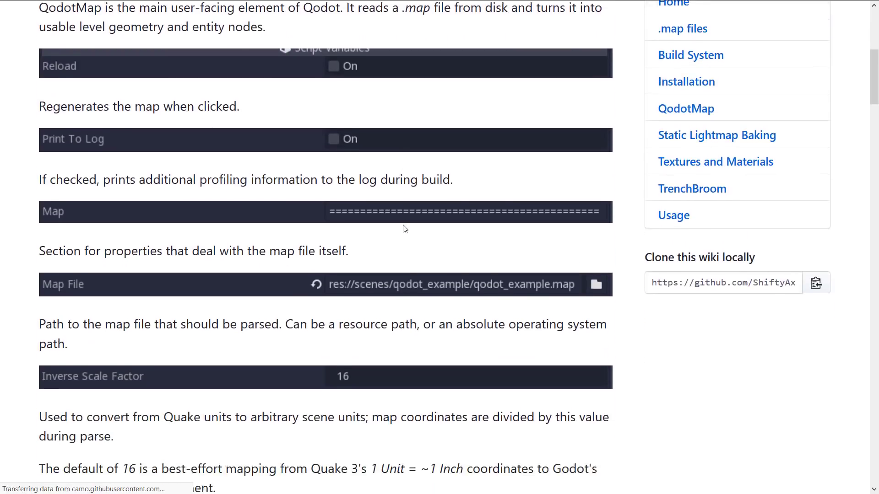
scroll(404, 228, "up", 4)
scroll(216, 205, "down", 15)
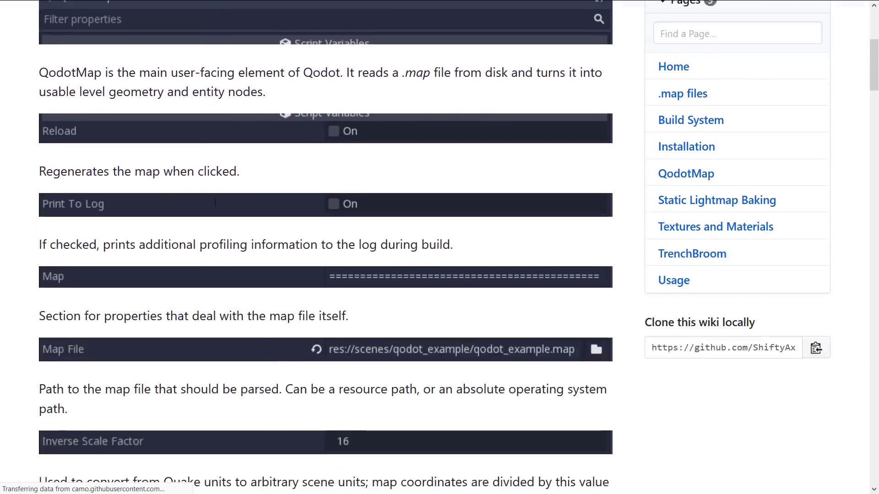
scroll(215, 205, "down", 20)
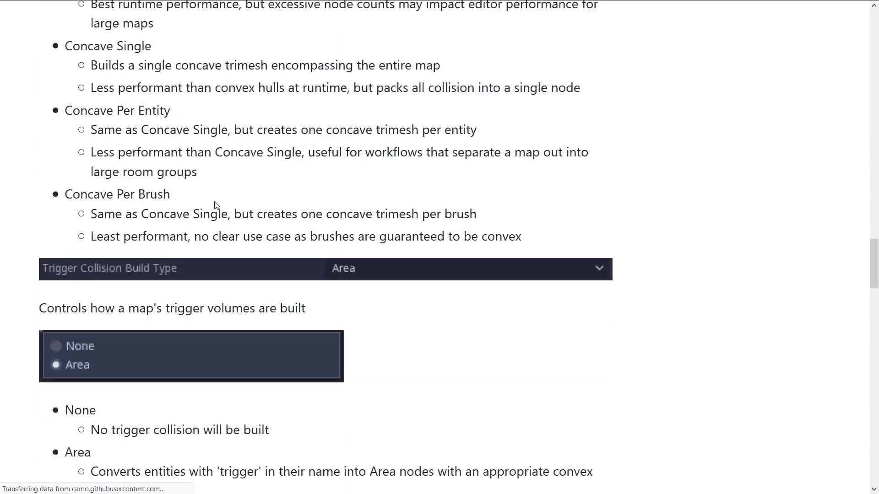
key("alt+Left")
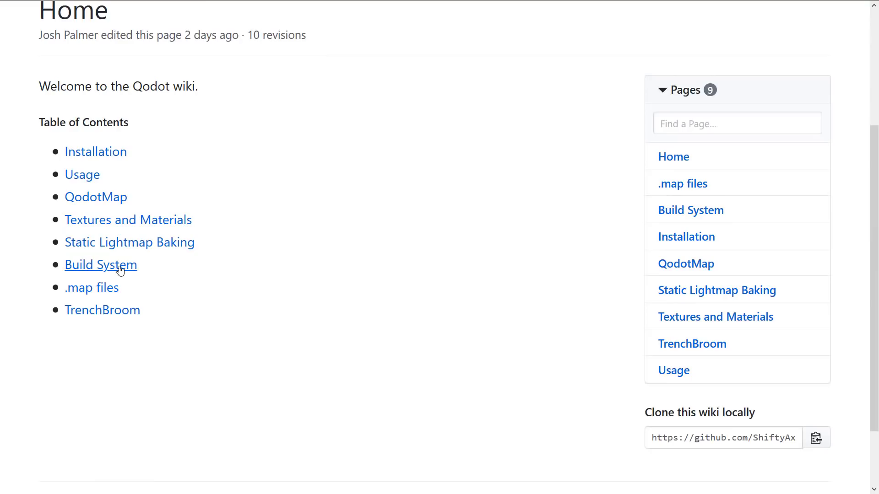
Open the TrenchBroom wiki page, review its Qodot integration instructions and game selection, and return to the wiki Home page
left_click(94, 315)
scroll(335, 250, "down", 15)
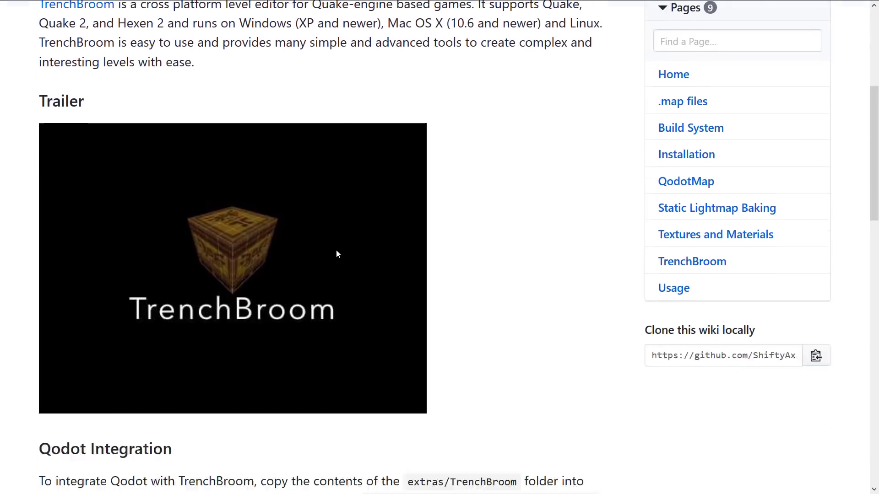
scroll(337, 251, "down", 7)
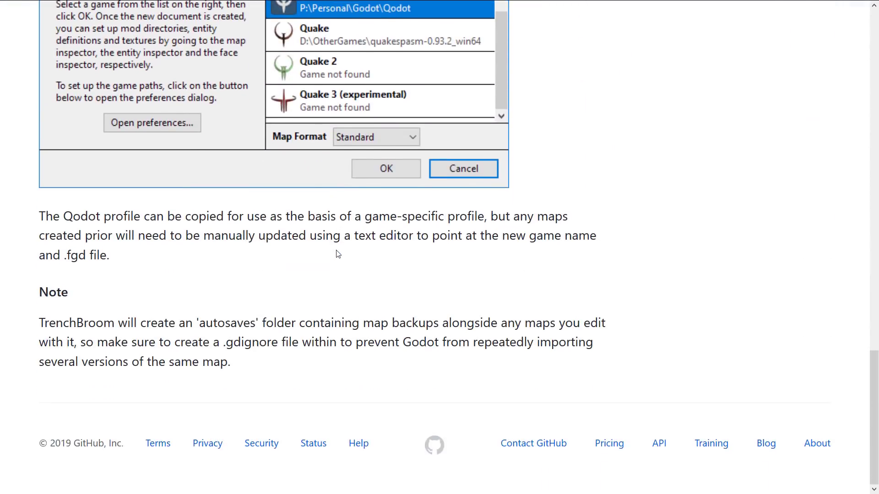
scroll(358, 178, "up", 4)
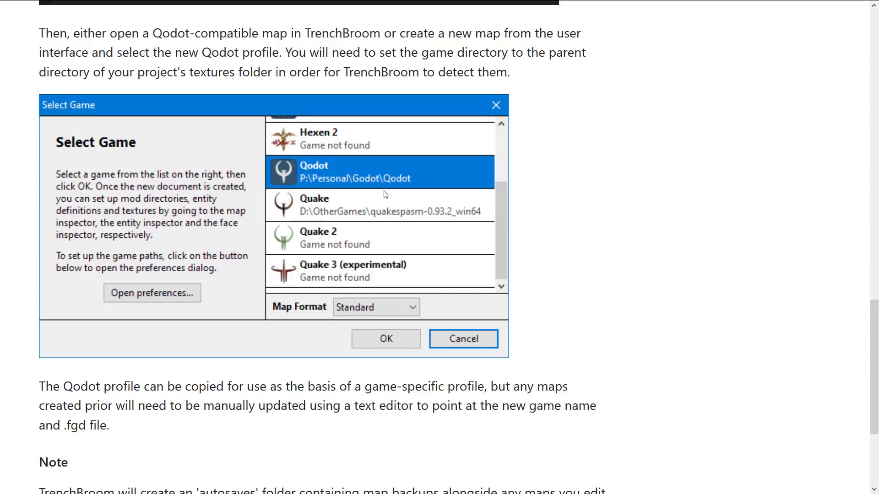
scroll(386, 194, "down", 3)
scroll(383, 192, "up", 20)
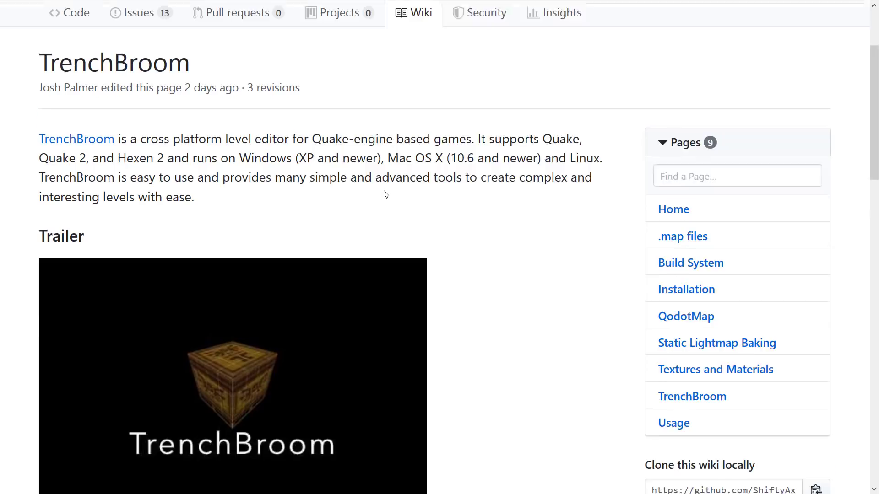
key("alt+Left")
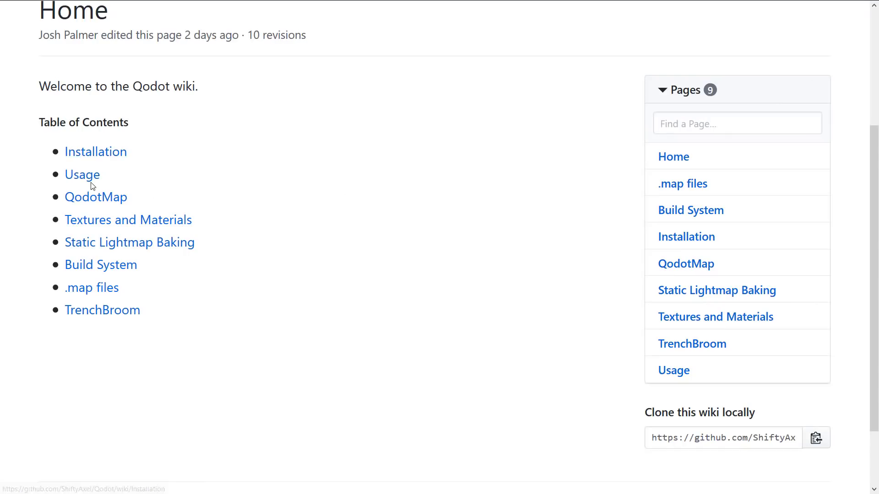
View the Textures and Materials wiki page, and return to the table of contents on the wiki Home page
left_click(187, 220)
scroll(231, 202, "down", 2)
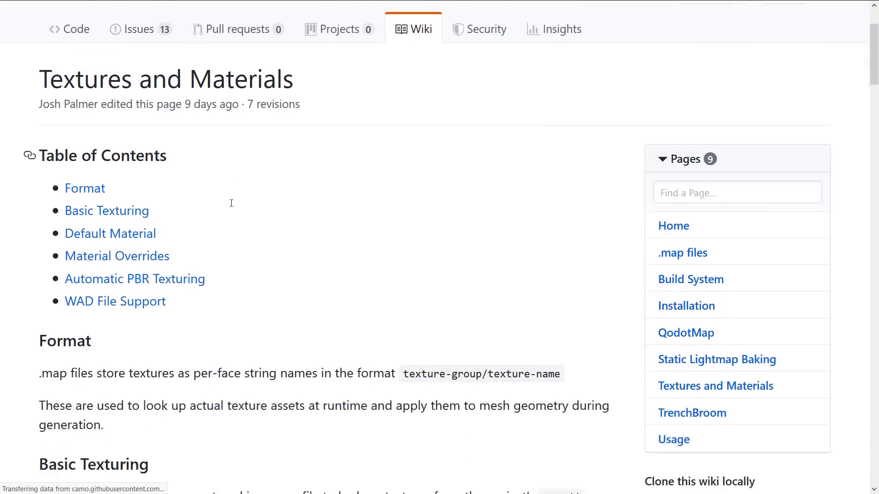
key("alt+Left")
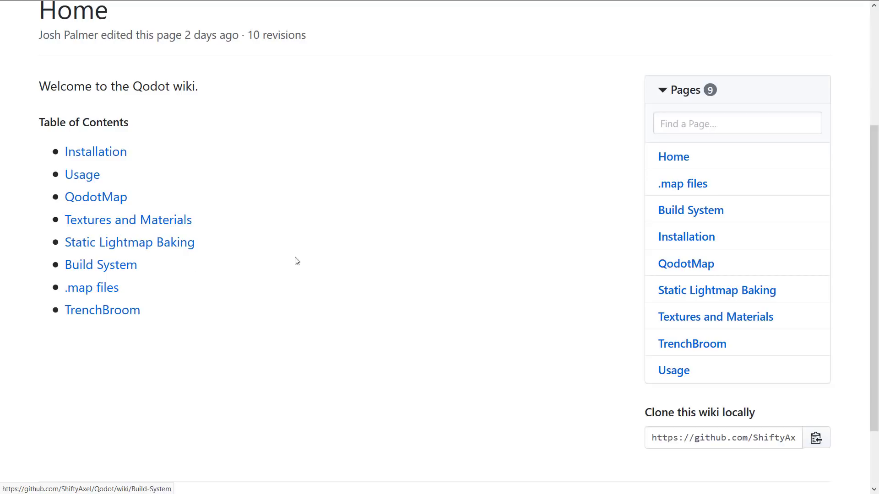
scroll(323, 228, "up", 1)
scroll(322, 229, "up", 4)
scroll(323, 229, "down", 2)
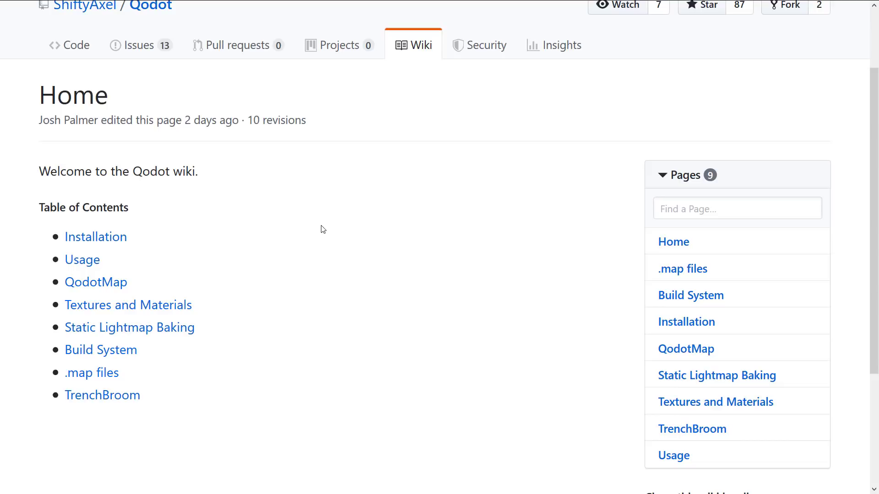
Switch to the TrenchBroom website and look over its level editor description and trailer section
key("ctrl+Tab")
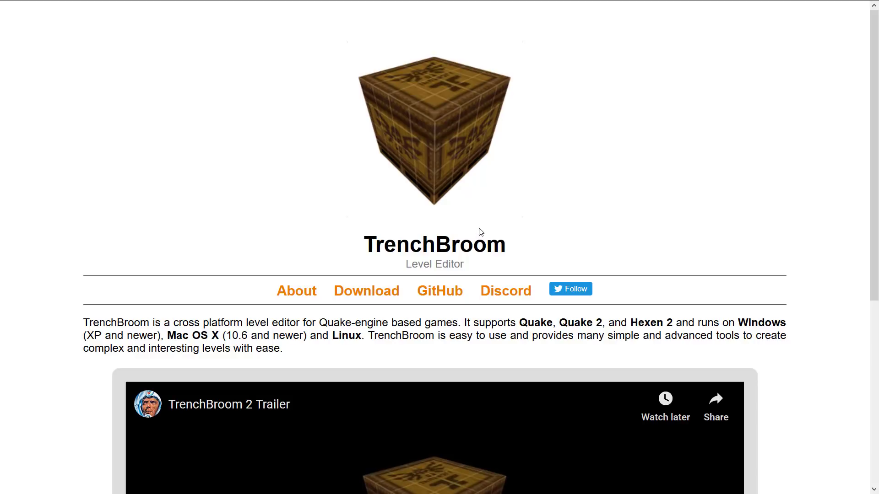
scroll(479, 235, "down", 1)
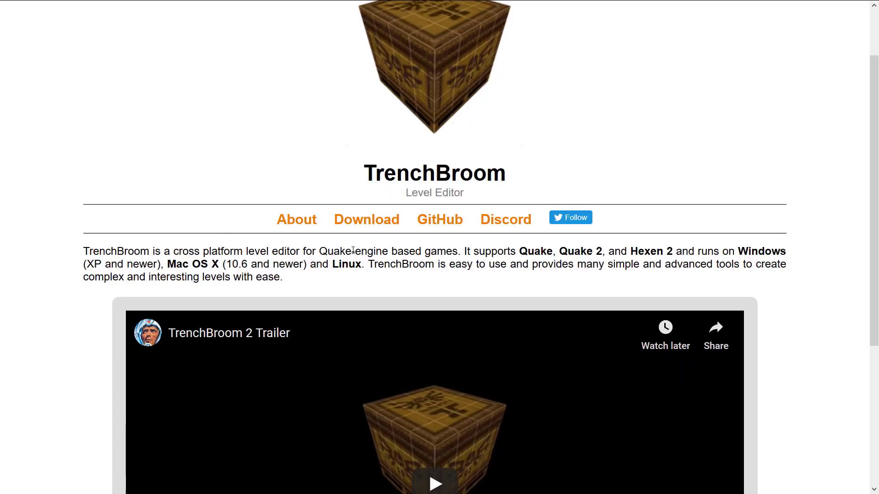
scroll(353, 250, "down", 3)
scroll(353, 251, "up", 3)
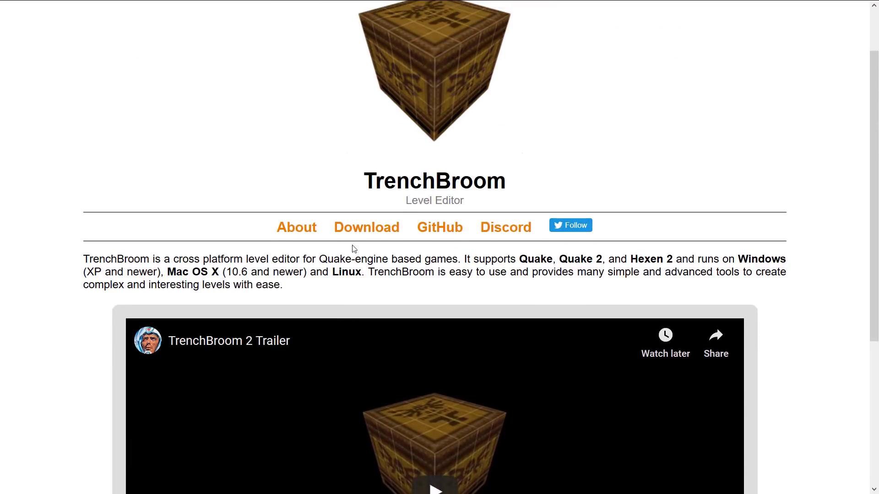
scroll(354, 248, "up", 1)
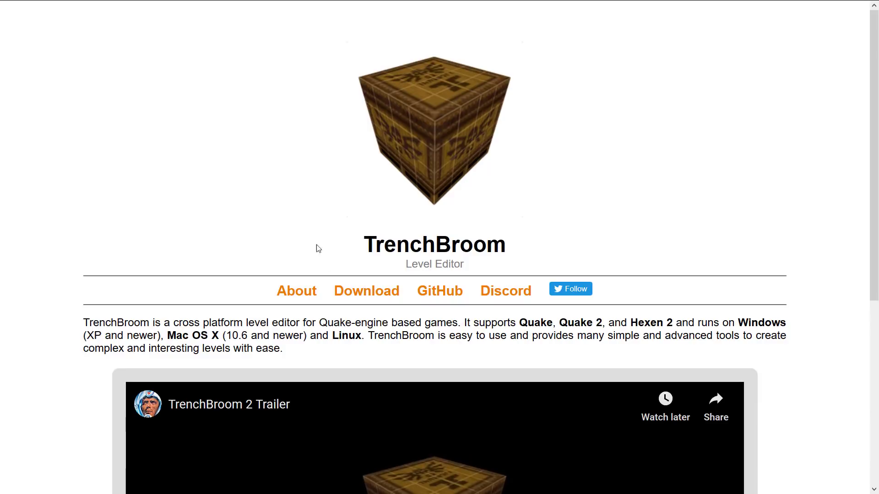
Open the TrenchBroom download page and check the release dates of v1000.1-qttest1 and TrenchBroom 2019.6
left_click(351, 291)
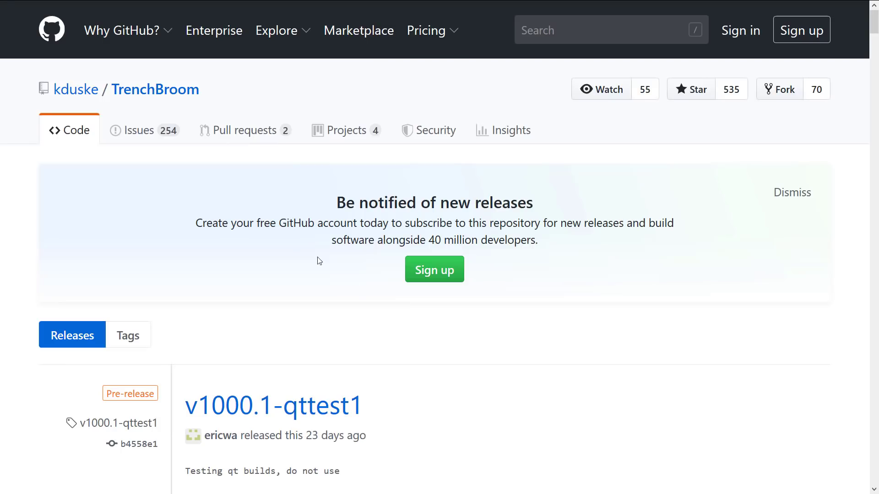
scroll(402, 280, "down", 3)
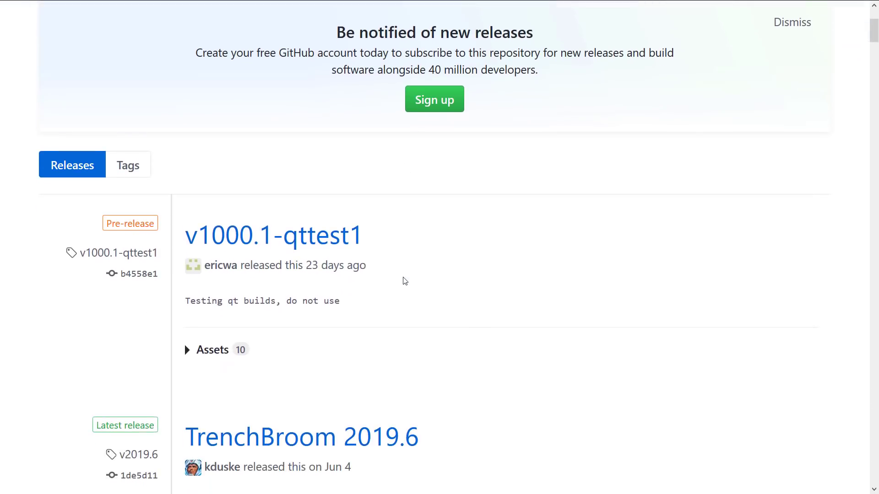
left_click_drag(268, 265, 383, 266)
left_click(507, 255)
scroll(401, 239, "down", 2)
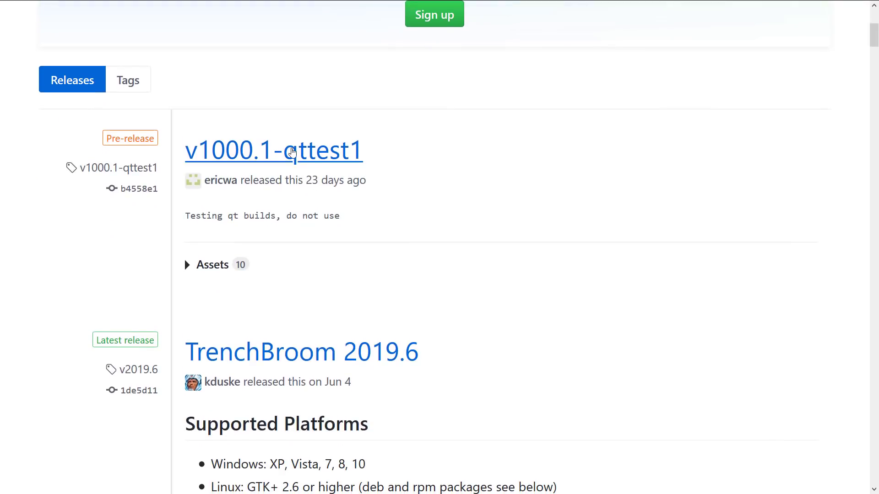
left_click_drag(314, 379, 534, 361)
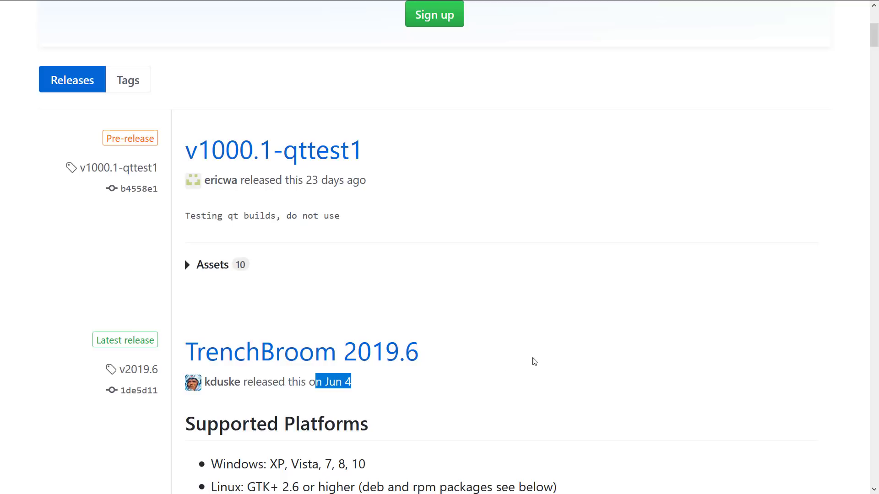
scroll(499, 288, "up", 5)
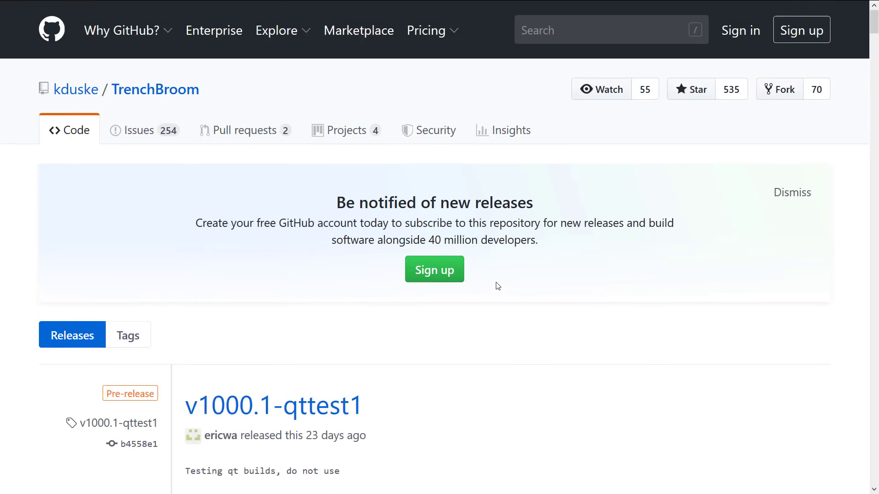
Open the main page of the TrenchBroom repository and look over its license, latest commit and file list
left_click(154, 91)
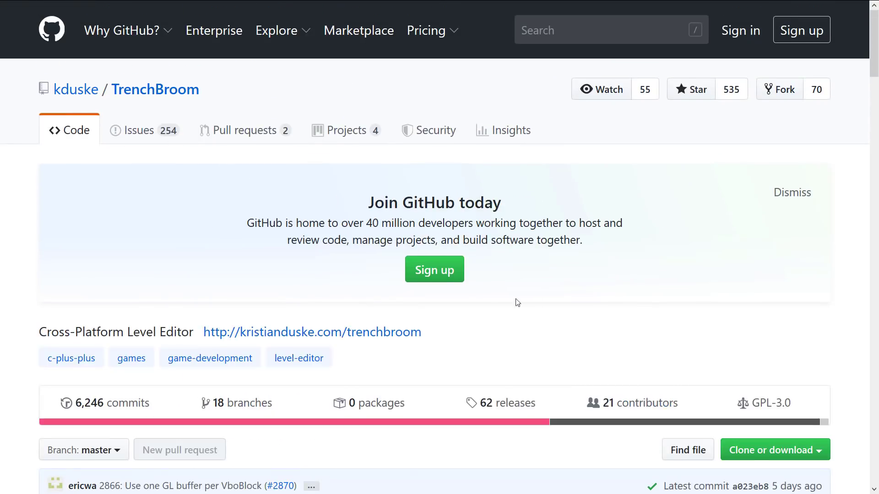
scroll(515, 300, "down", 4)
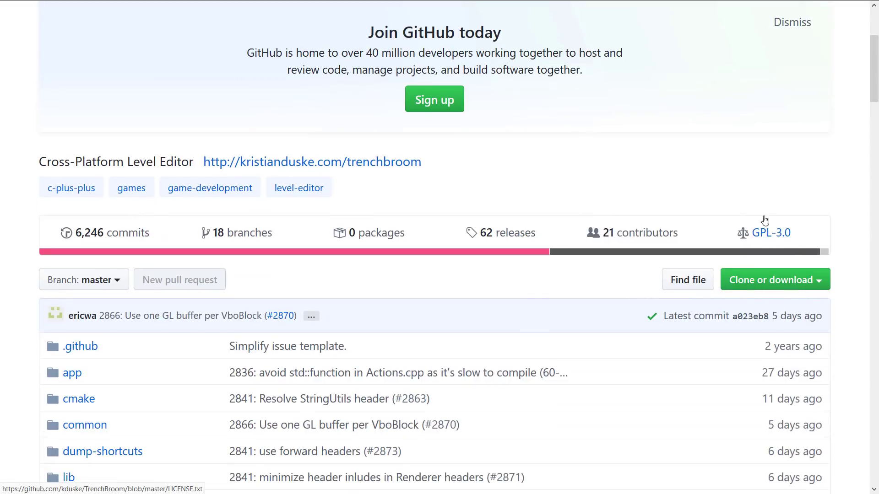
scroll(585, 224, "up", 2)
scroll(585, 223, "up", 1)
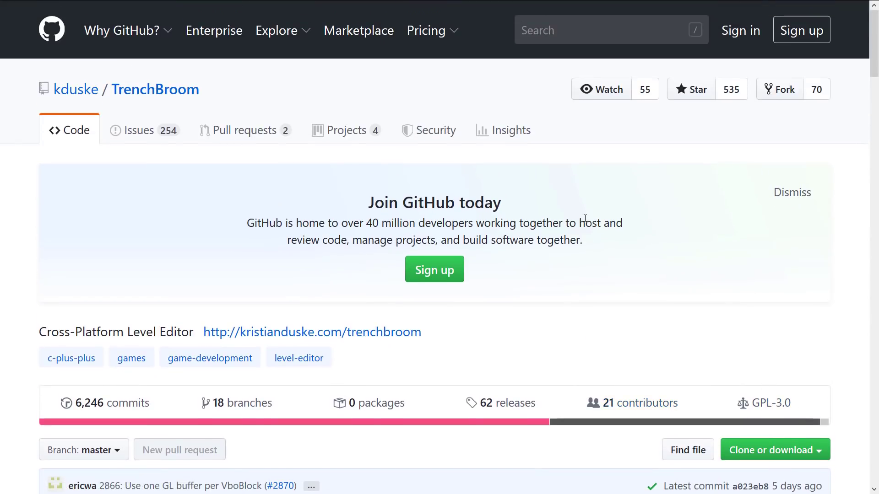